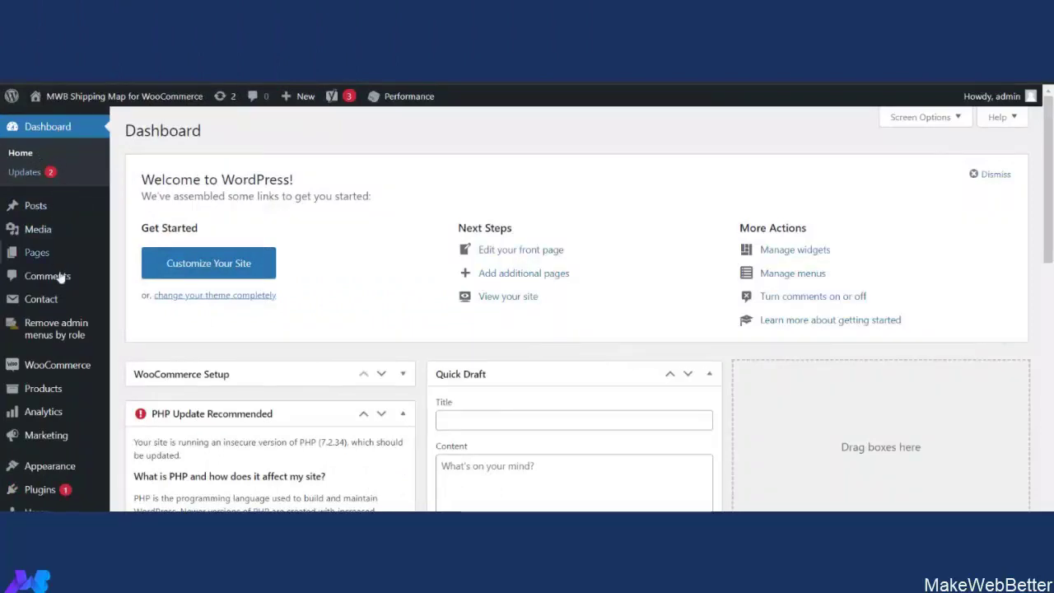
Step: Upload the mwb-shipping-map-for-woocommerce.zip plugin file, install it and activate the plugin
{"action": "mouse_move", "coordinate": [98, 492]}
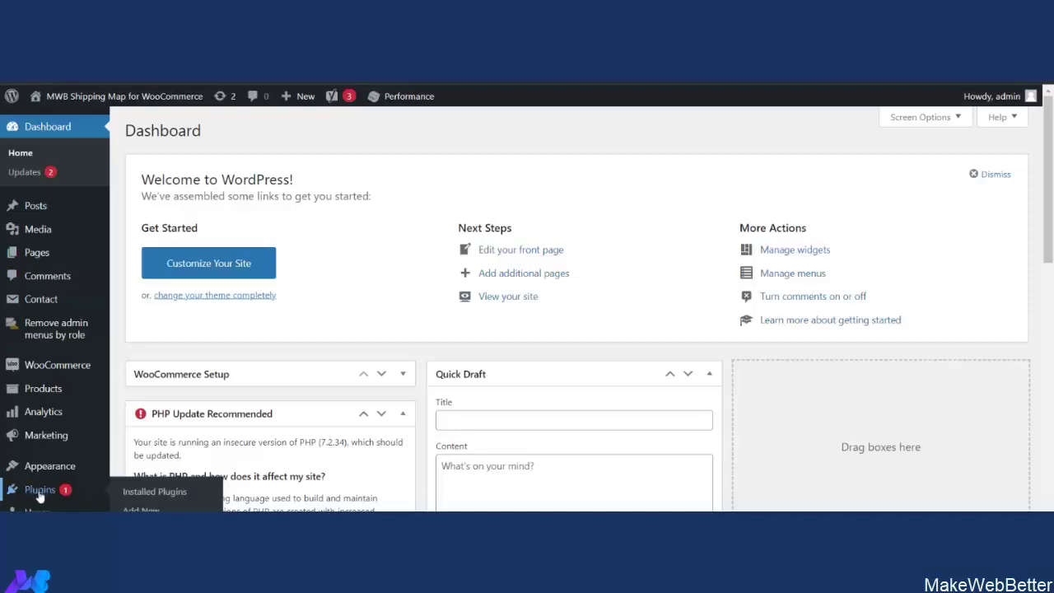
{"action": "left_click", "coordinate": [150, 511]}
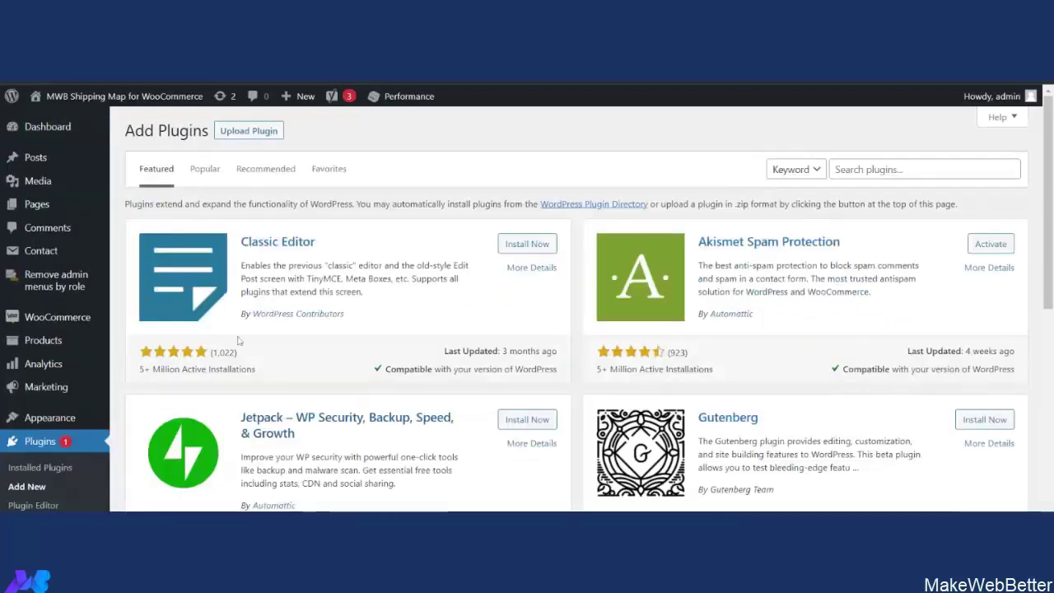
{"action": "left_click", "coordinate": [262, 135]}
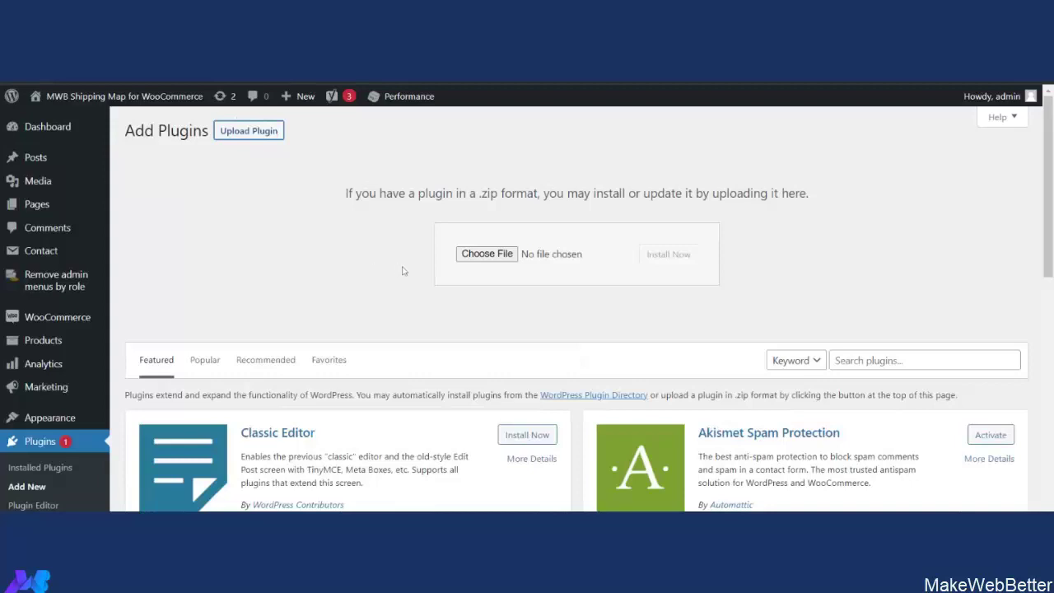
{"action": "left_click", "coordinate": [495, 260]}
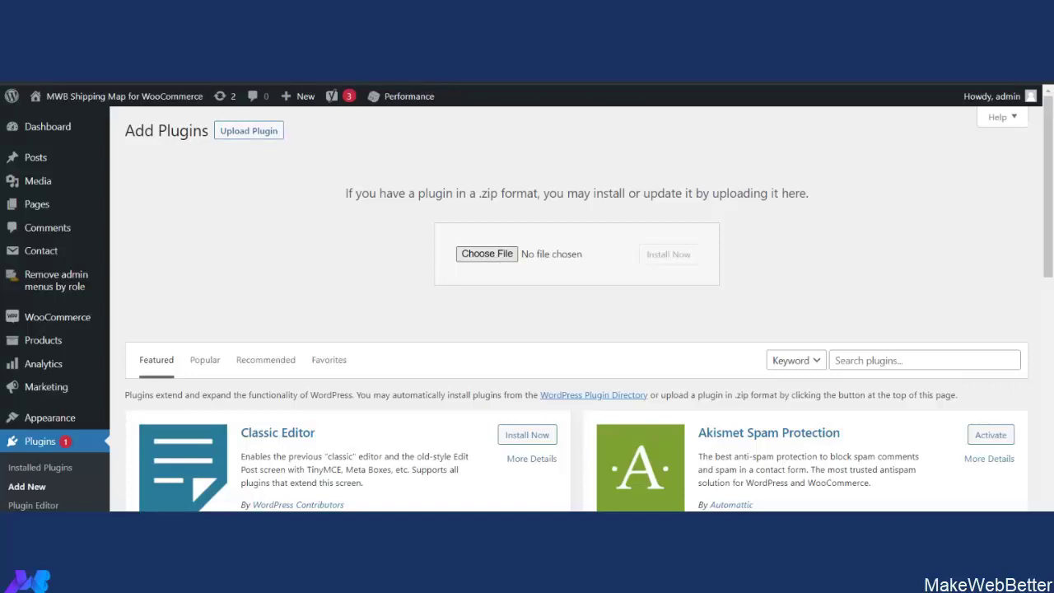
{"action": "left_click", "coordinate": [537, 356]}
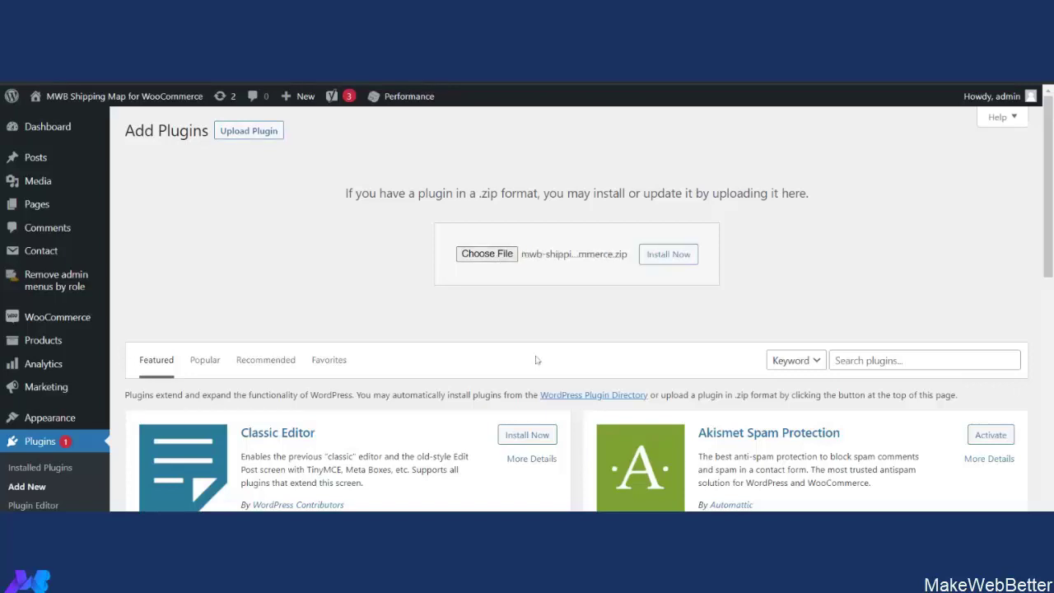
{"action": "left_click", "coordinate": [668, 255]}
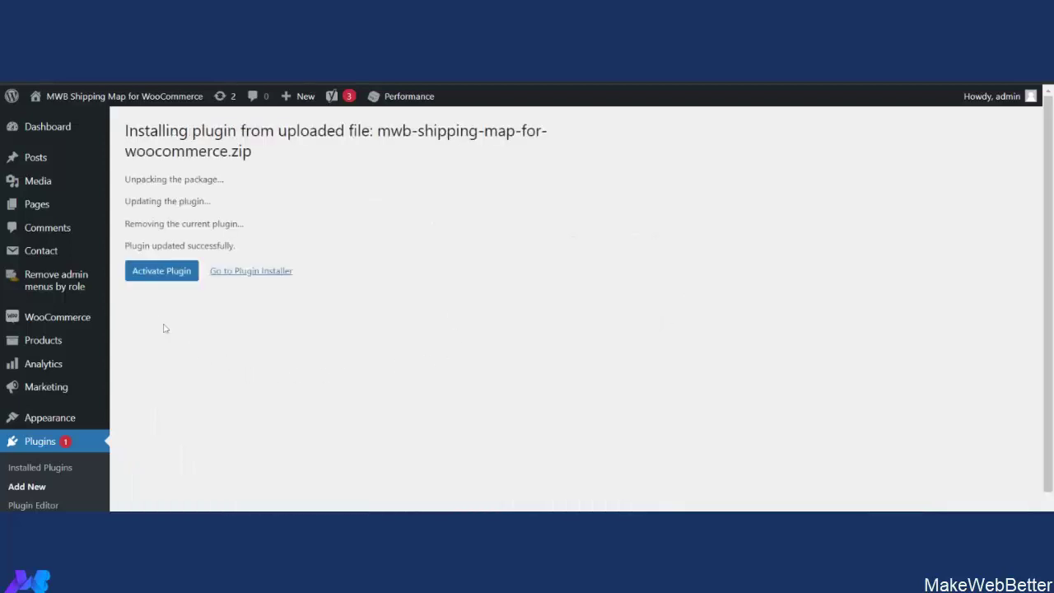
{"action": "left_click", "coordinate": [163, 272]}
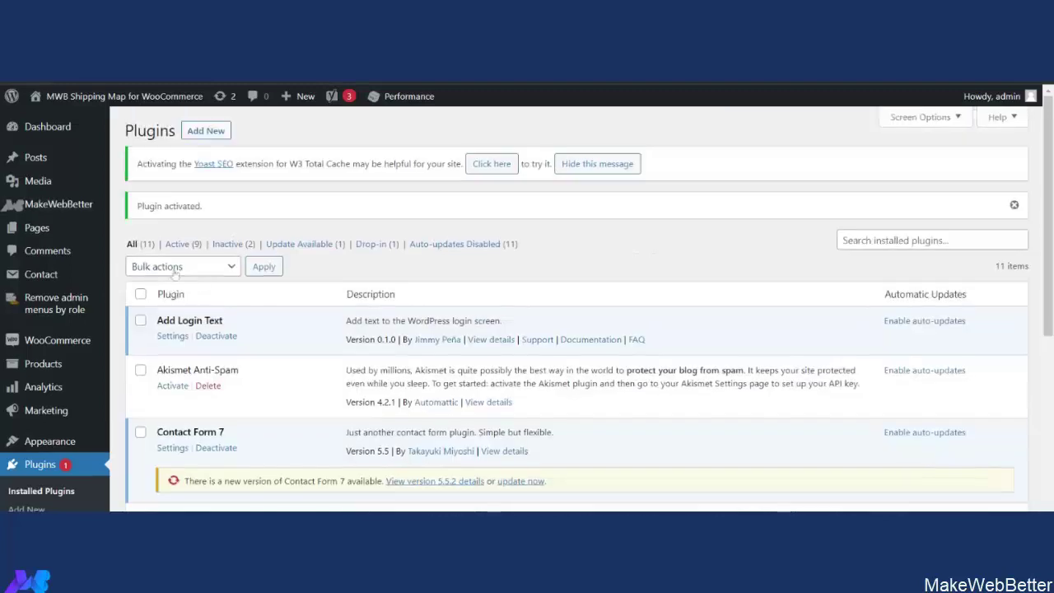
Step: Open the settings of MWB Shipping Map For WooCommerce and go to the purchase code field for license validation
{"action": "scroll", "coordinate": [312, 366], "scroll_direction": "down", "scroll_amount": 2}
{"action": "scroll", "coordinate": [312, 367], "scroll_direction": "down", "scroll_amount": 1}
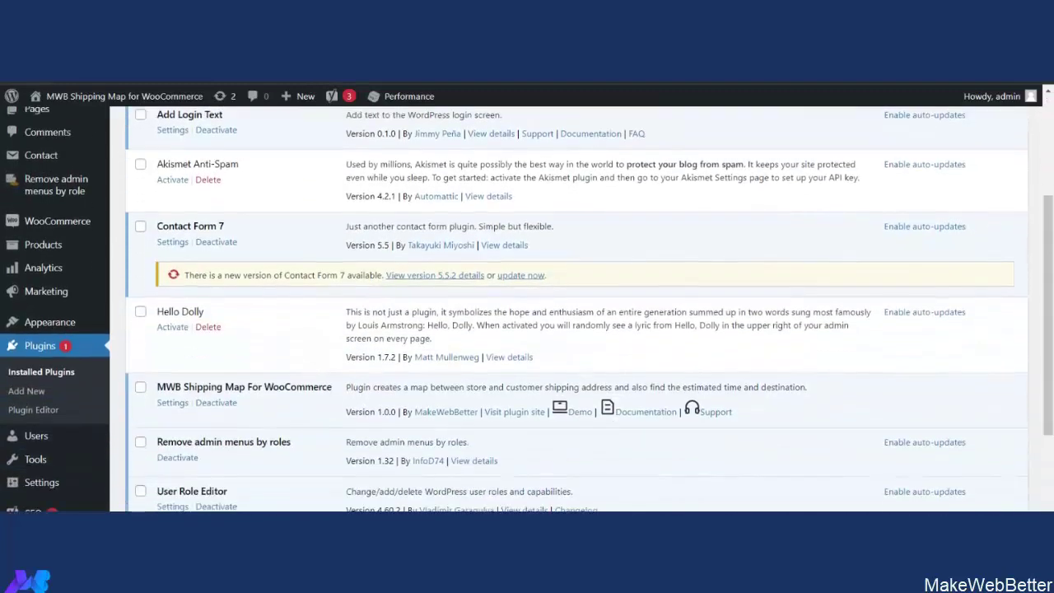
{"action": "left_click", "coordinate": [181, 407]}
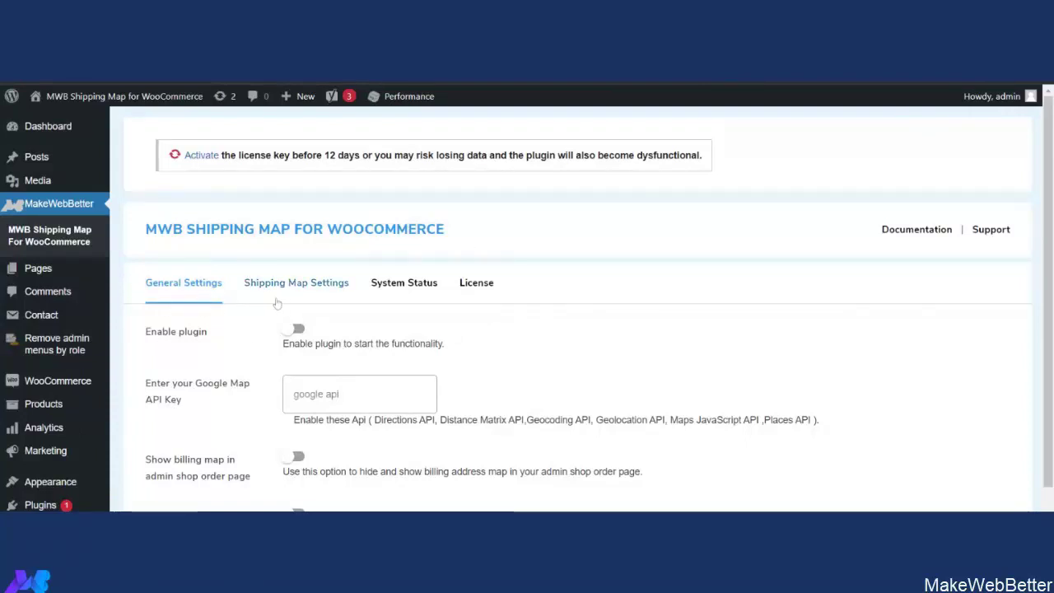
{"action": "left_click", "coordinate": [481, 291]}
{"action": "scroll", "coordinate": [599, 354], "scroll_direction": "down", "scroll_amount": 1}
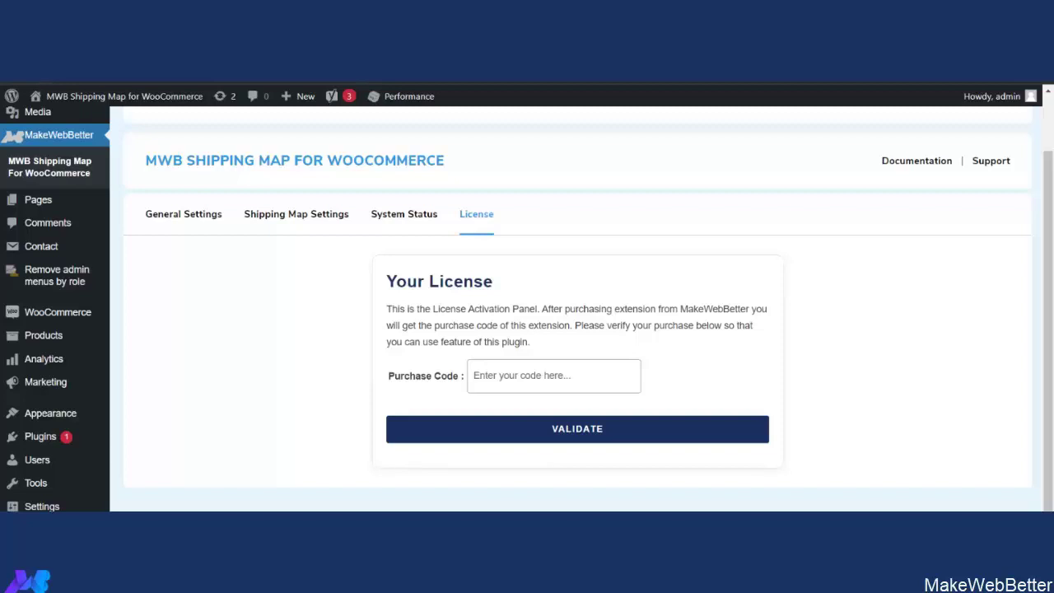
{"action": "left_click", "coordinate": [533, 365]}
Step: Enable the plugin in its General Settings and paste the Google Map API key
{"action": "left_click", "coordinate": [205, 213]}
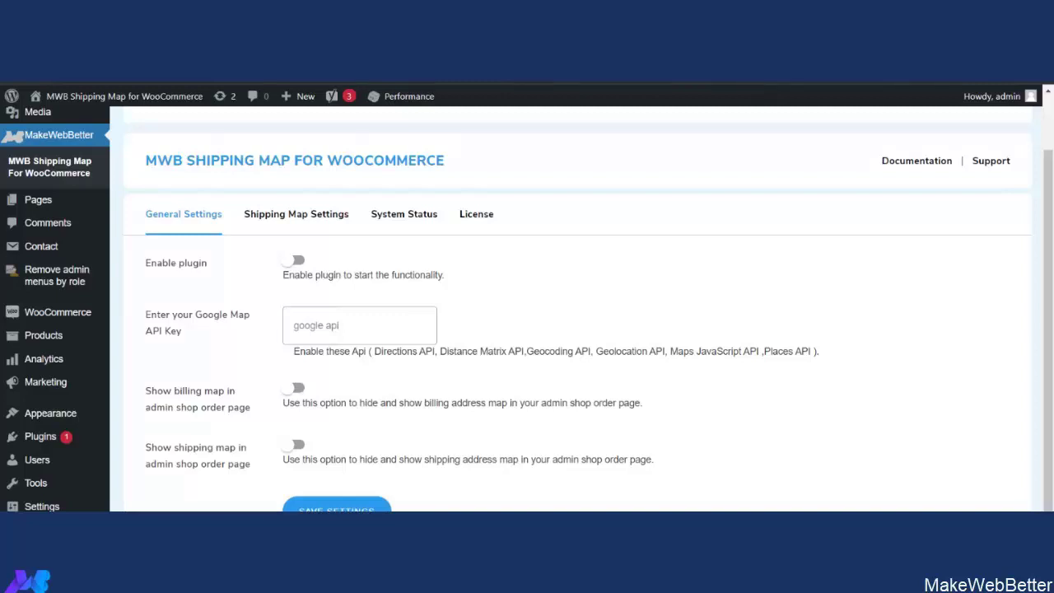
{"action": "left_click", "coordinate": [297, 263]}
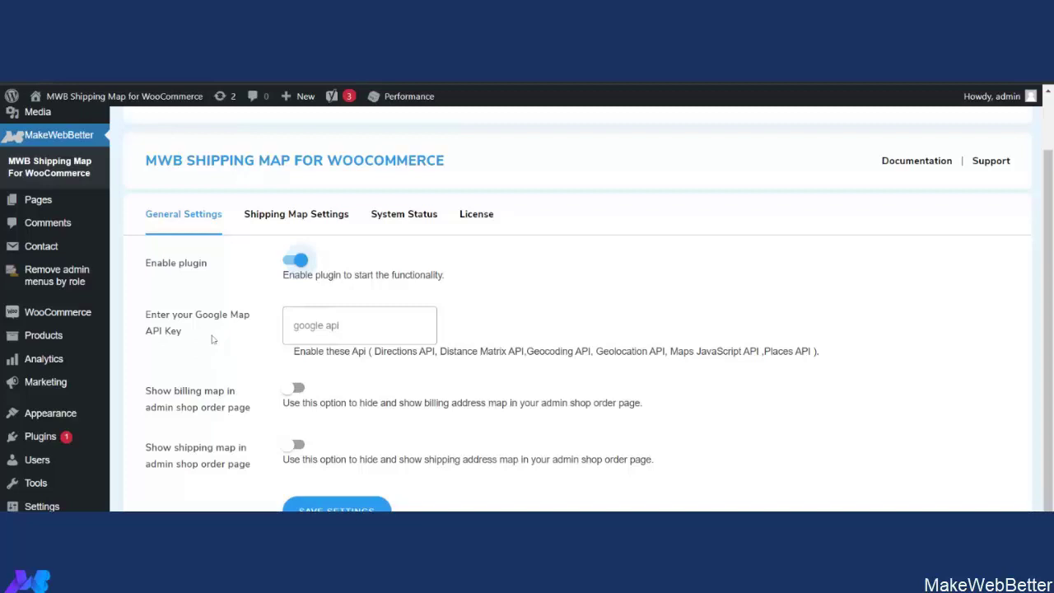
{"action": "left_click", "coordinate": [288, 334]}
{"action": "key", "text": "ctrl+v"}
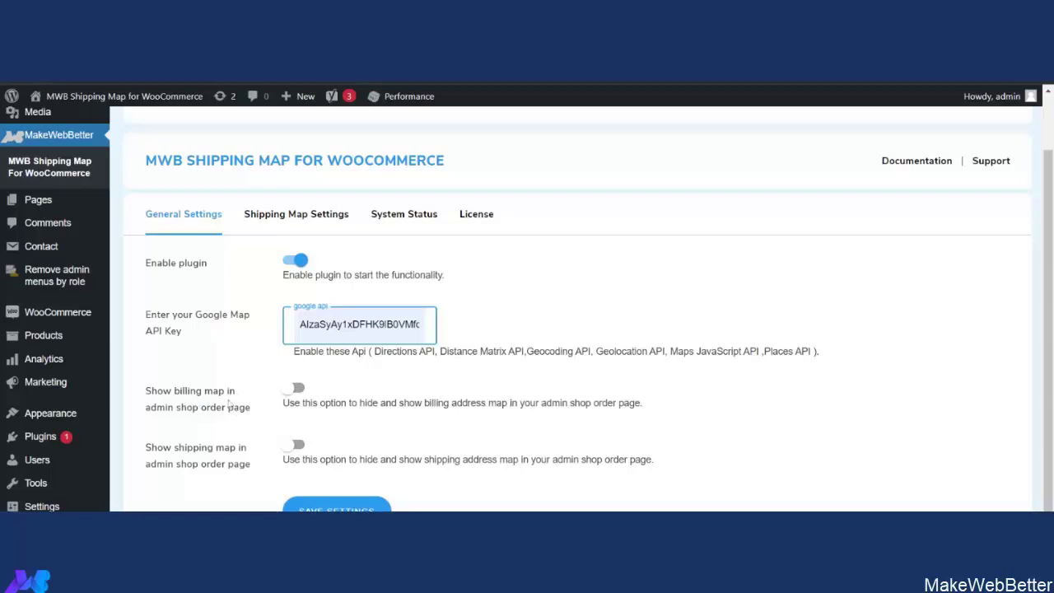
Step: Turn on the billing map and the shipping map for the admin shop order page and save the settings
{"action": "left_click", "coordinate": [296, 389]}
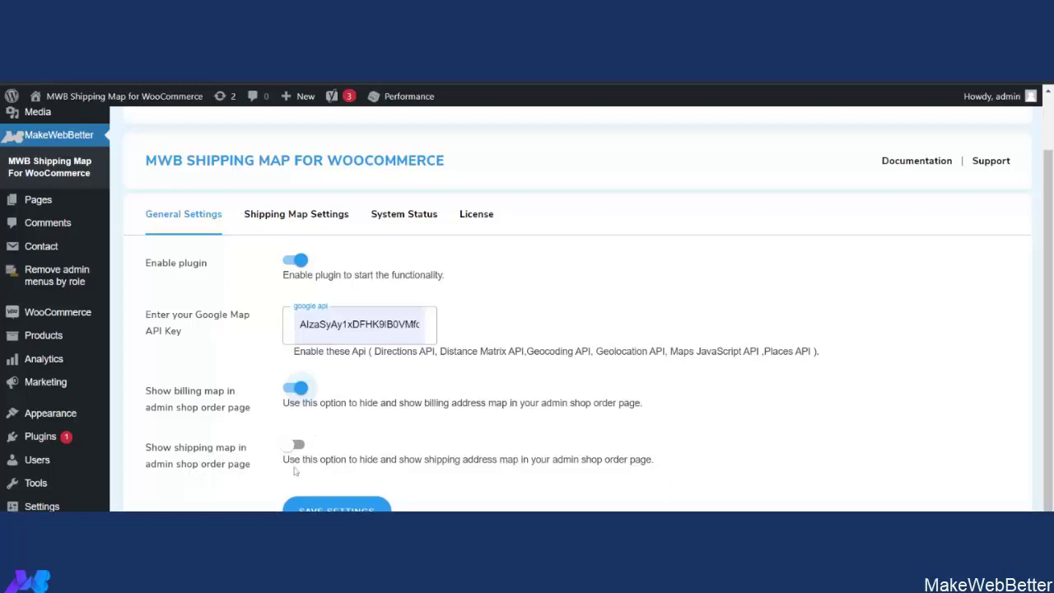
{"action": "left_click", "coordinate": [296, 446]}
{"action": "scroll", "coordinate": [497, 509], "scroll_direction": "down", "scroll_amount": 1}
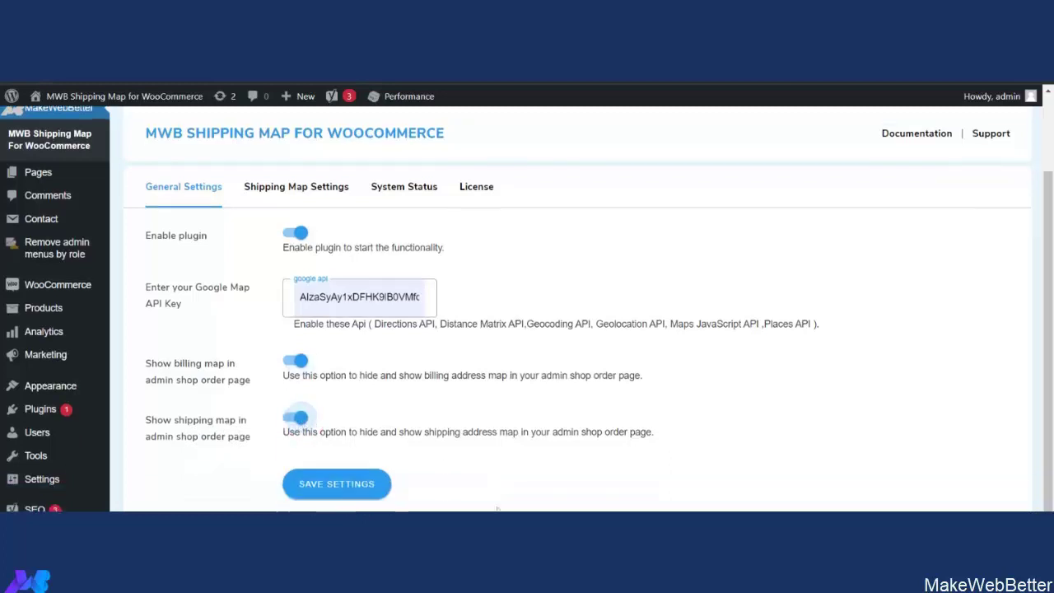
{"action": "left_click", "coordinate": [347, 484]}
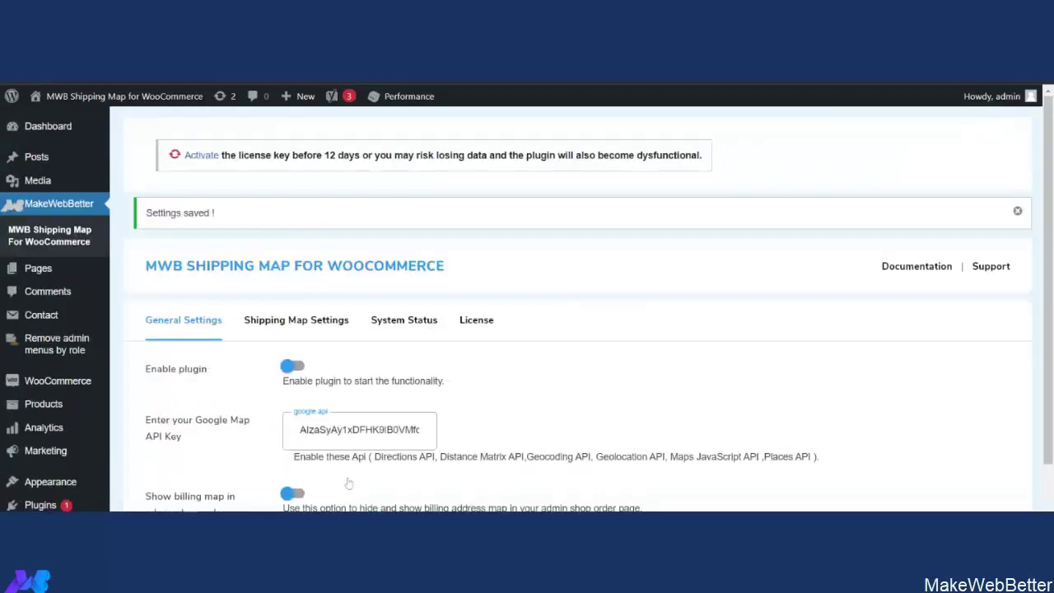
{"action": "scroll", "coordinate": [232, 427], "scroll_direction": "down", "scroll_amount": 3}
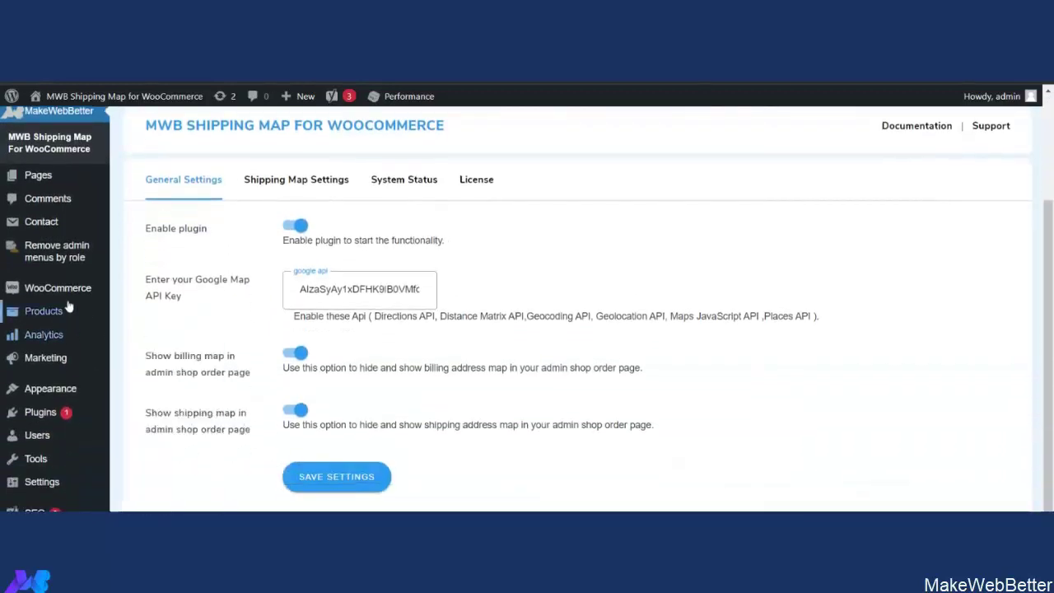
Step: Open the WooCommerce order with Processing status and examine its billing location and shipping location maps
{"action": "mouse_move", "coordinate": [73, 291]}
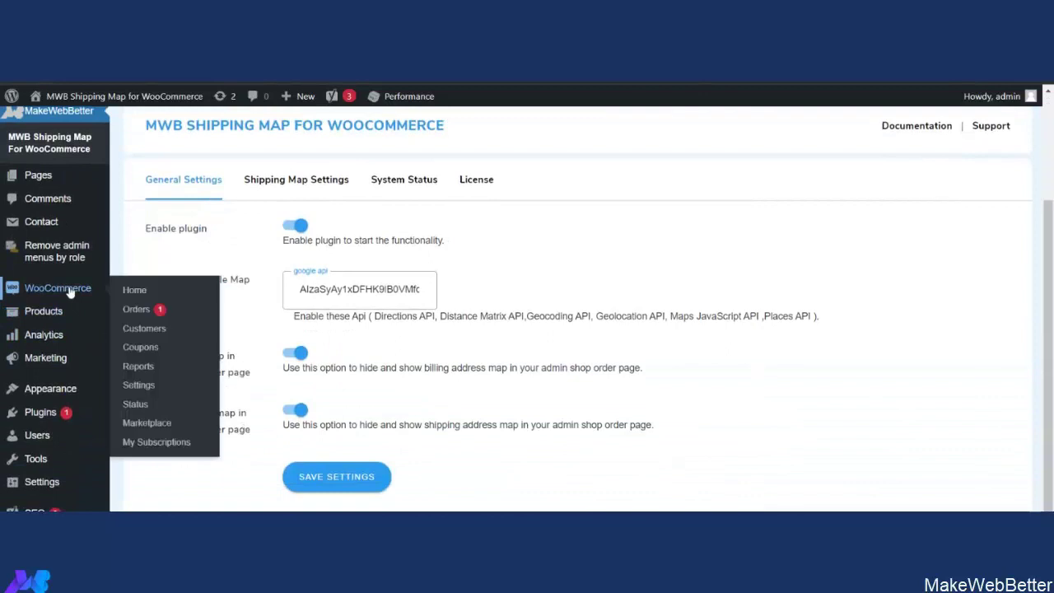
{"action": "left_click", "coordinate": [136, 310]}
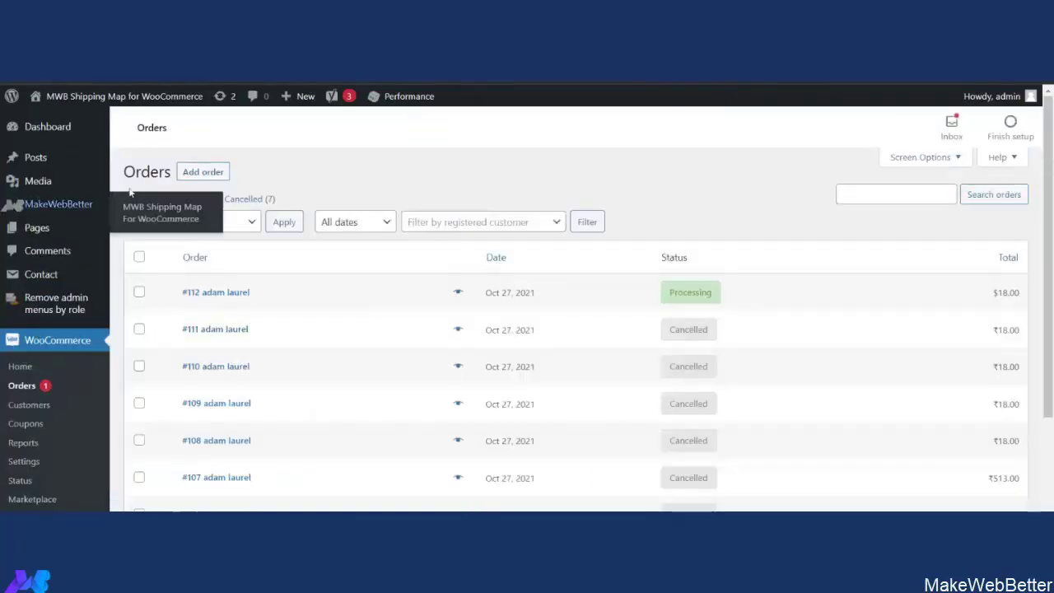
{"action": "left_click", "coordinate": [230, 295]}
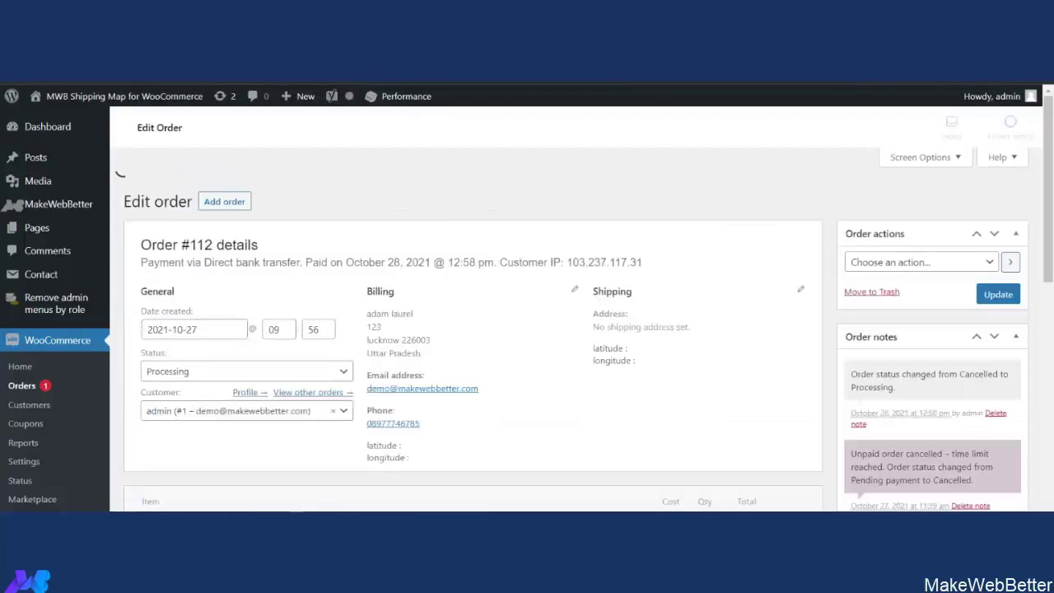
{"action": "scroll", "coordinate": [482, 367], "scroll_direction": "down", "scroll_amount": 10}
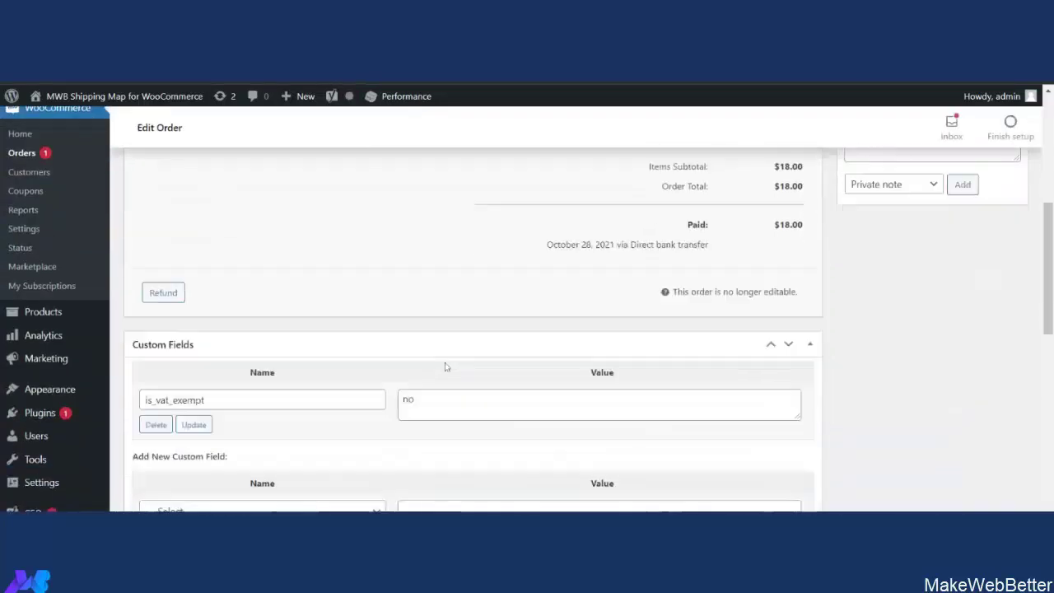
{"action": "scroll", "coordinate": [445, 367], "scroll_direction": "down", "scroll_amount": 2}
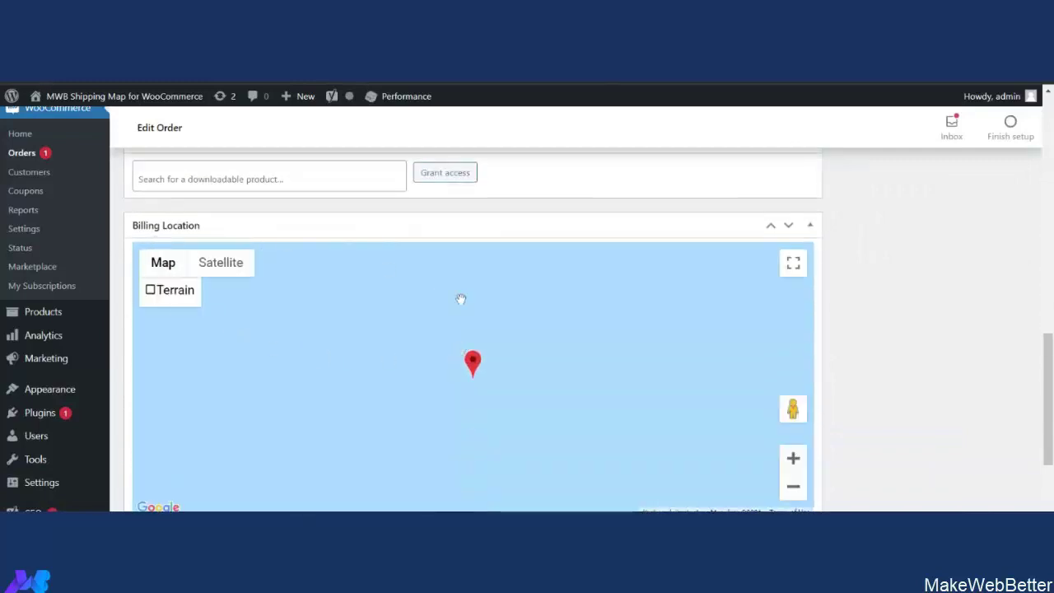
{"action": "scroll", "coordinate": [414, 369], "scroll_direction": "down", "scroll_amount": 5}
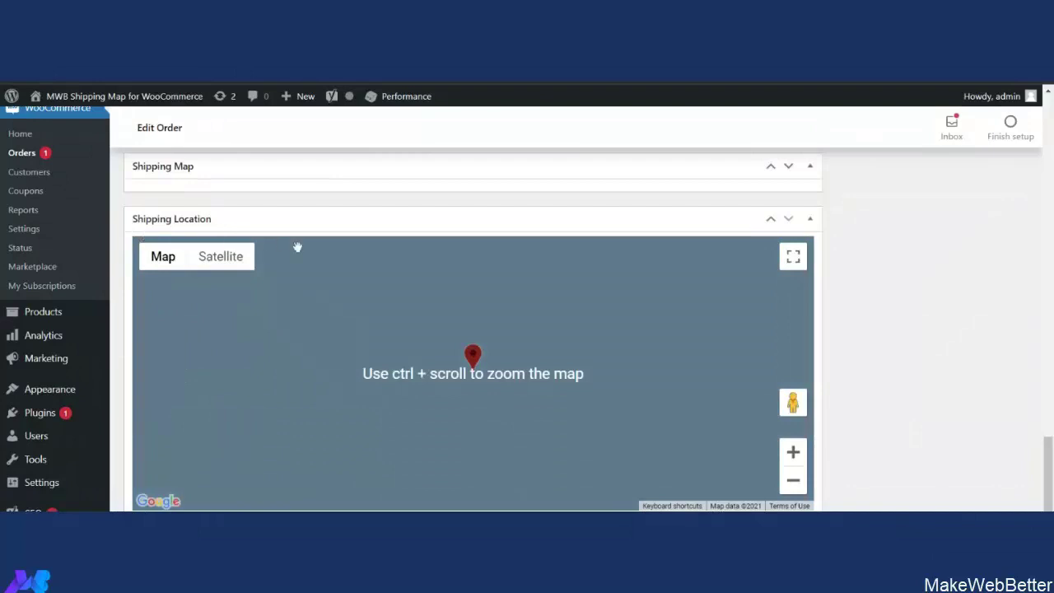
{"action": "scroll", "coordinate": [406, 352], "scroll_direction": "up", "scroll_amount": 3}
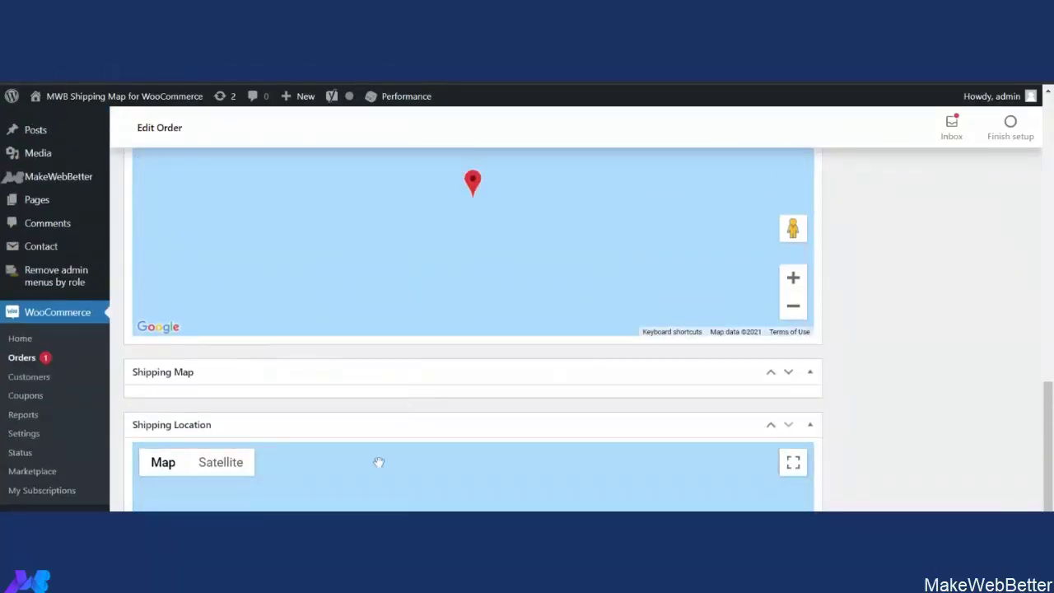
{"action": "scroll", "coordinate": [356, 461], "scroll_direction": "up", "scroll_amount": 4}
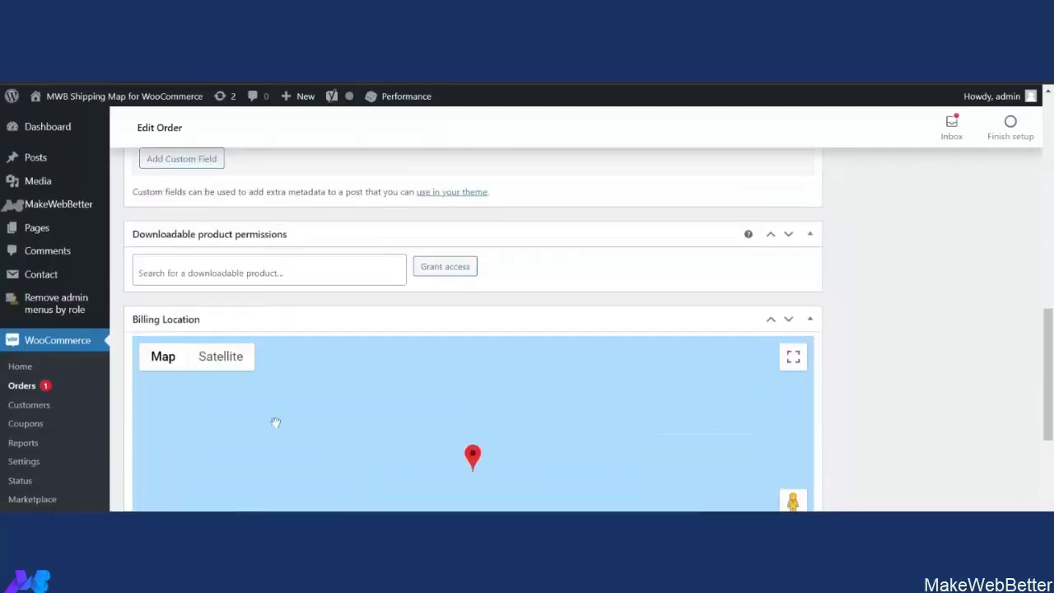
{"action": "scroll", "coordinate": [276, 420], "scroll_direction": "up", "scroll_amount": 3}
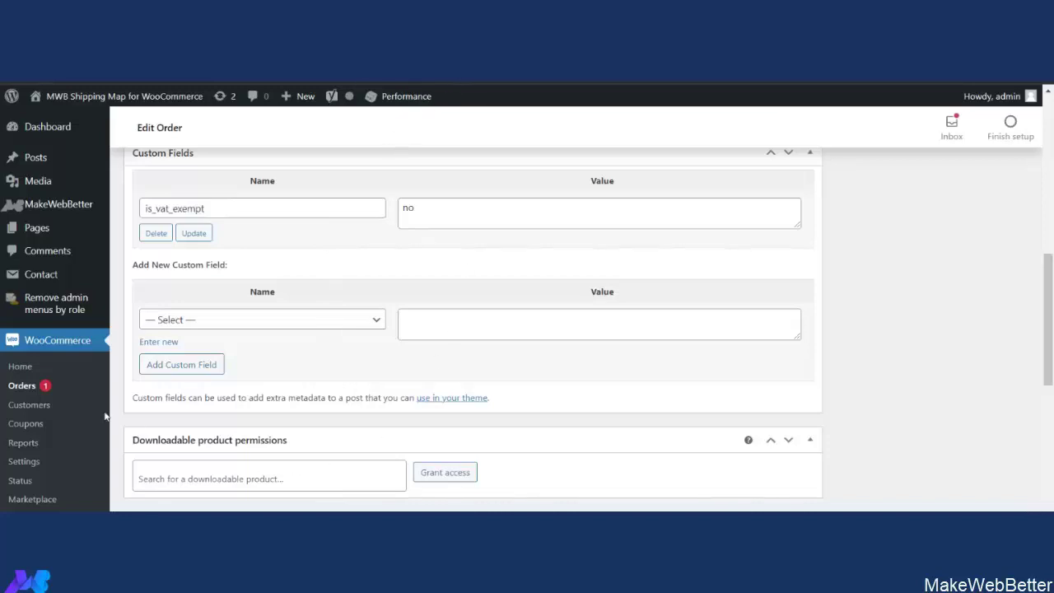
{"action": "scroll", "coordinate": [71, 370], "scroll_direction": "up", "scroll_amount": 3}
Step: Examine the shipping zones, their regions and shipping methods in the WooCommerce shipping settings
{"action": "mouse_move", "coordinate": [110, 206]}
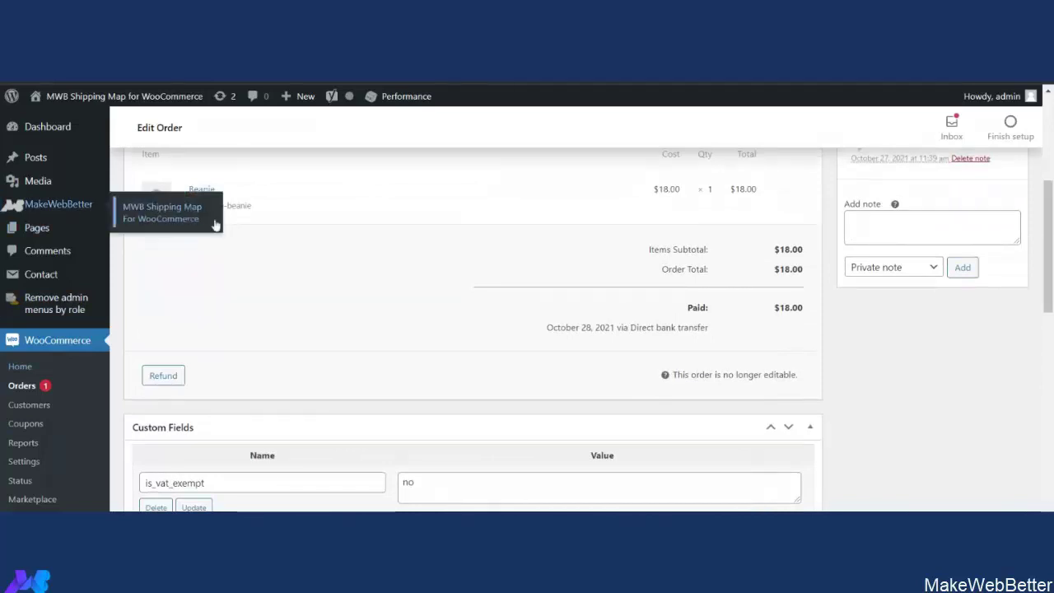
{"action": "left_click", "coordinate": [162, 213]}
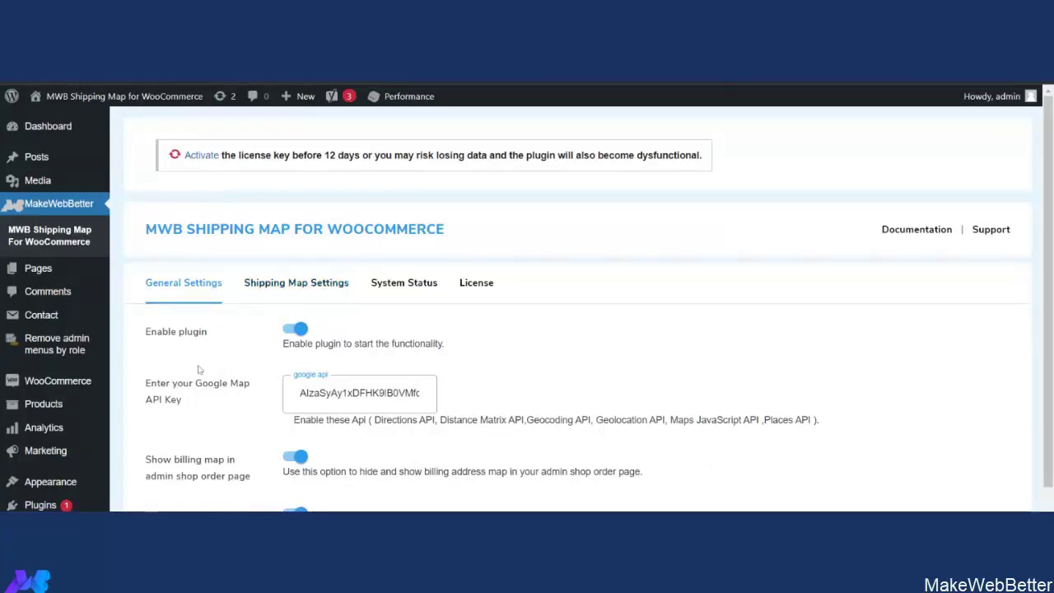
{"action": "mouse_move", "coordinate": [82, 387]}
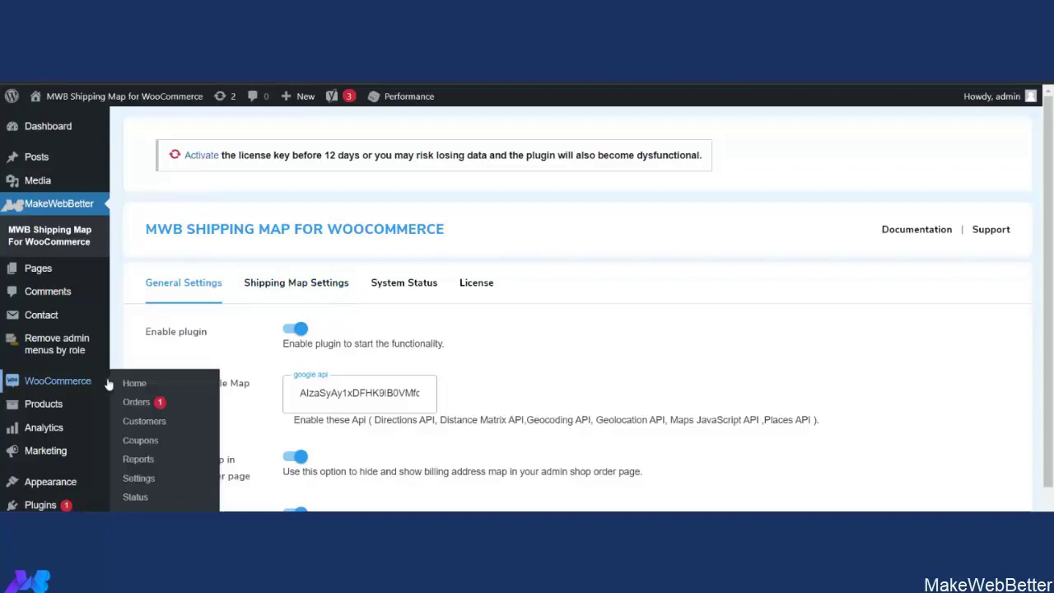
{"action": "left_click", "coordinate": [148, 481]}
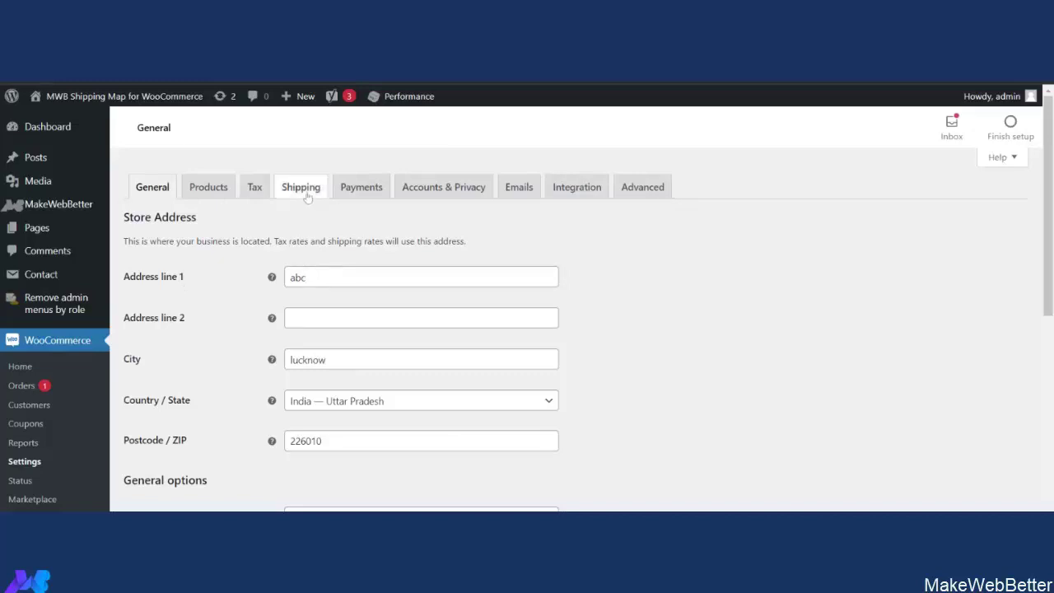
{"action": "left_click", "coordinate": [306, 192]}
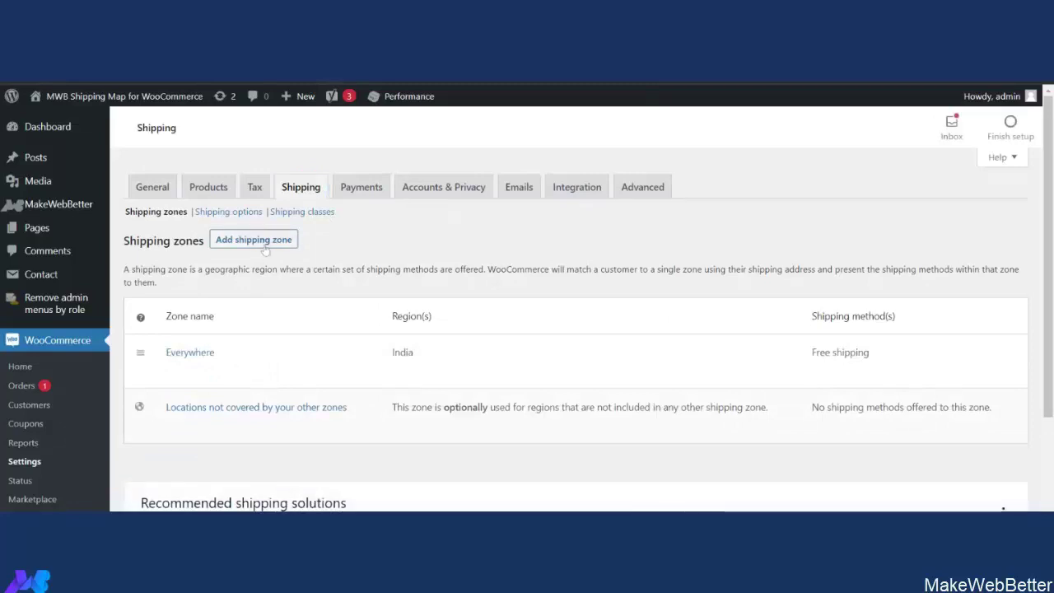
{"action": "mouse_move", "coordinate": [607, 349]}
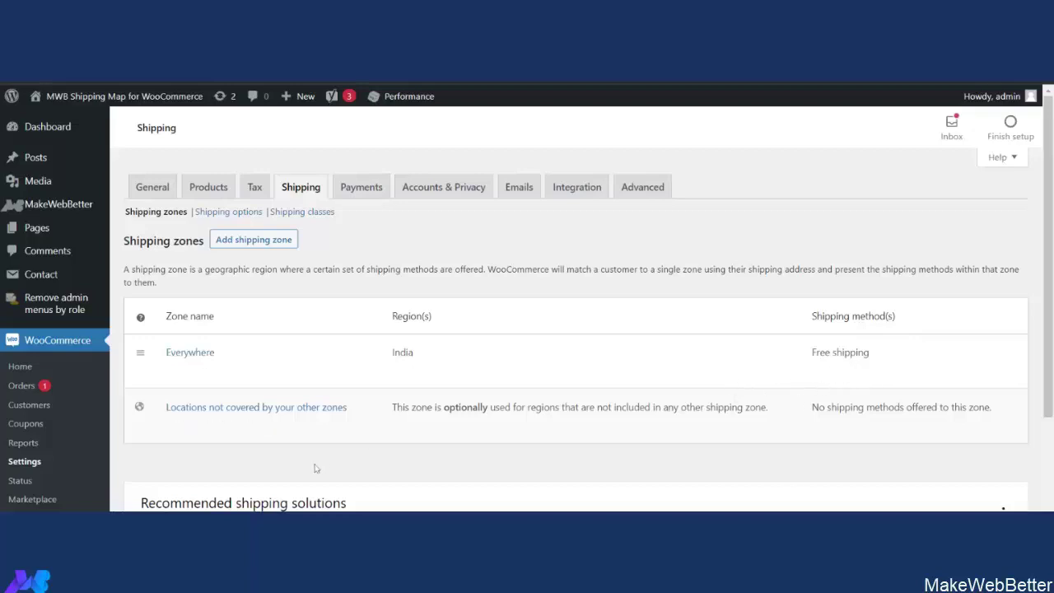
Step: Turn on the billing map and shipping map for the checkout page in the plugin's Shipping Map Settings and save them
{"action": "mouse_move", "coordinate": [92, 207]}
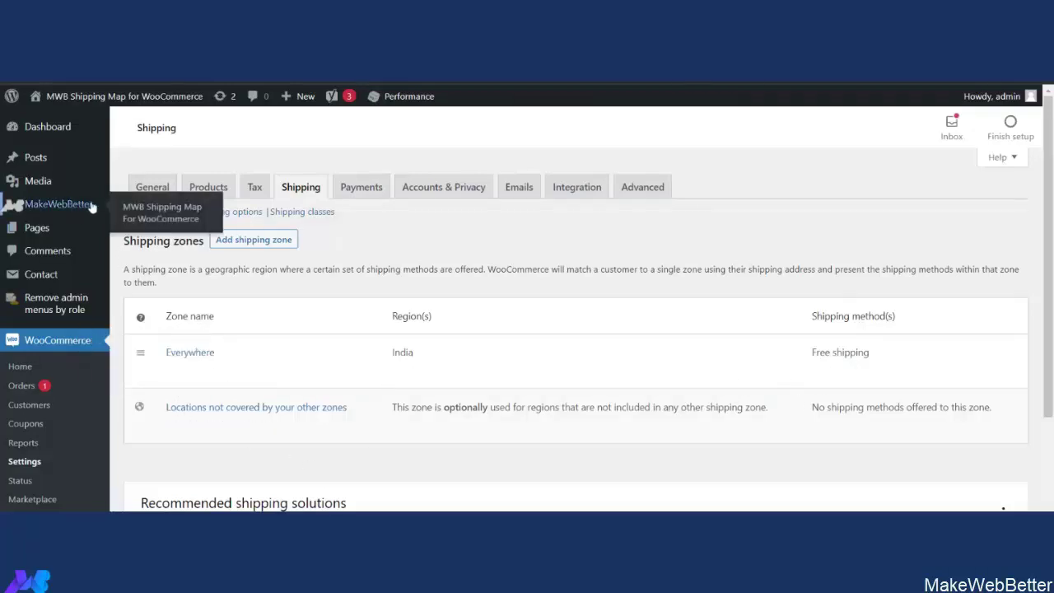
{"action": "left_click", "coordinate": [156, 213]}
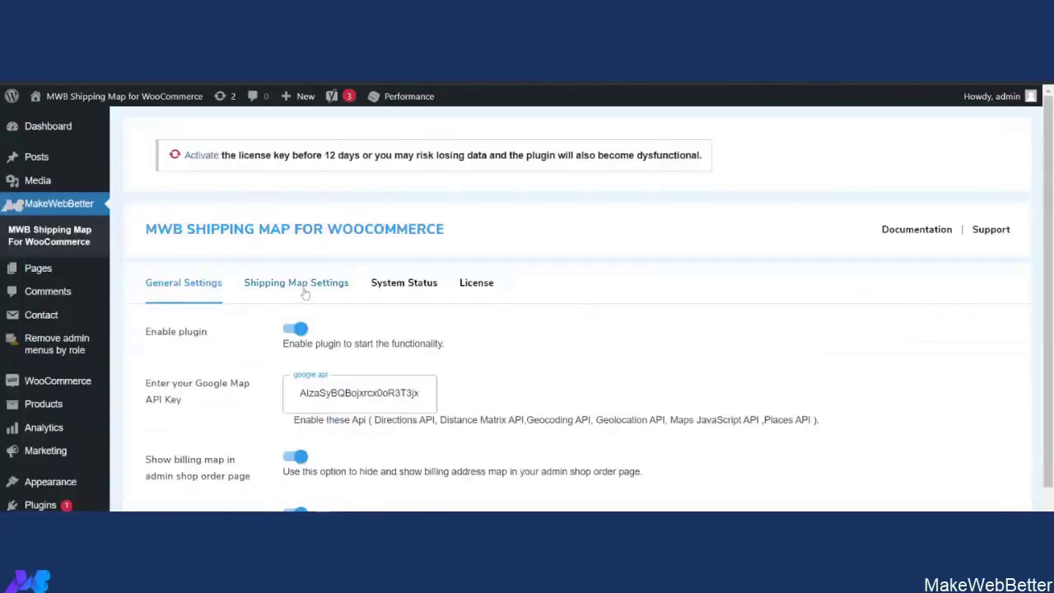
{"action": "left_click", "coordinate": [304, 292]}
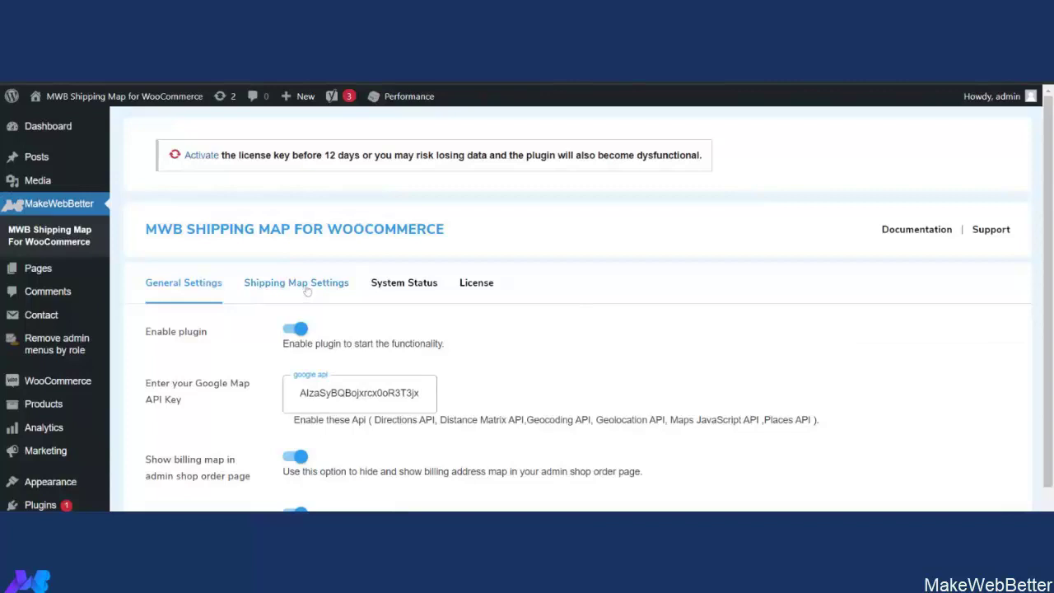
{"action": "scroll", "coordinate": [386, 328], "scroll_direction": "down", "scroll_amount": 3}
{"action": "scroll", "coordinate": [229, 235], "scroll_direction": "up", "scroll_amount": 1}
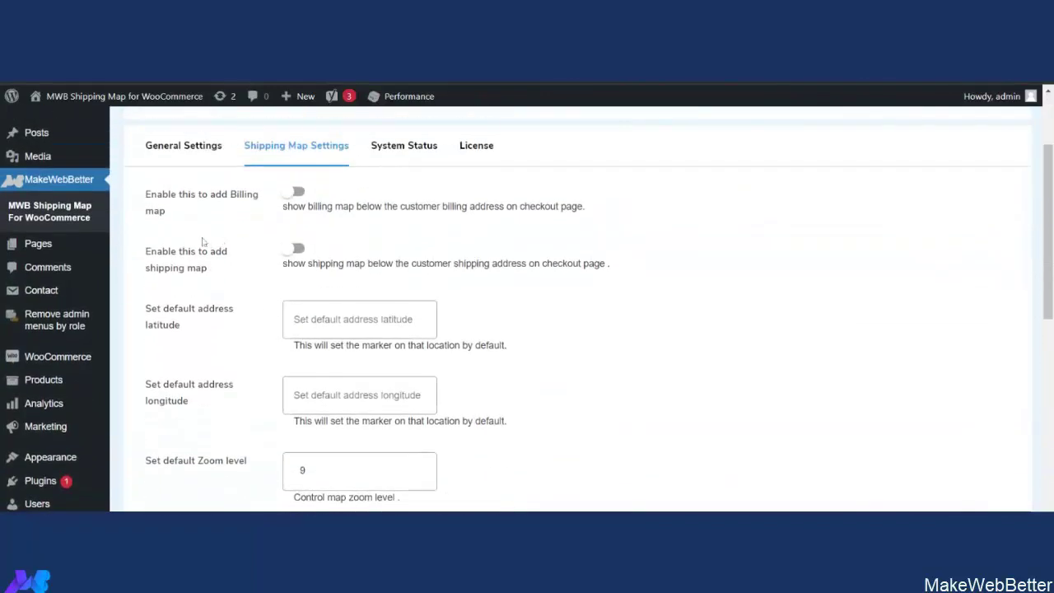
{"action": "left_click", "coordinate": [298, 195]}
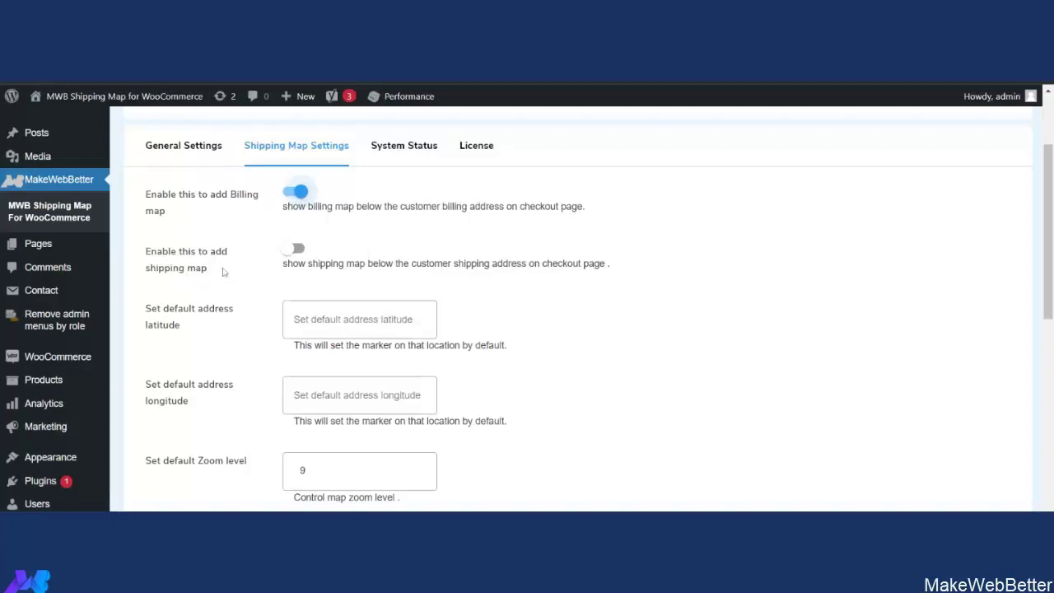
{"action": "left_click", "coordinate": [294, 253]}
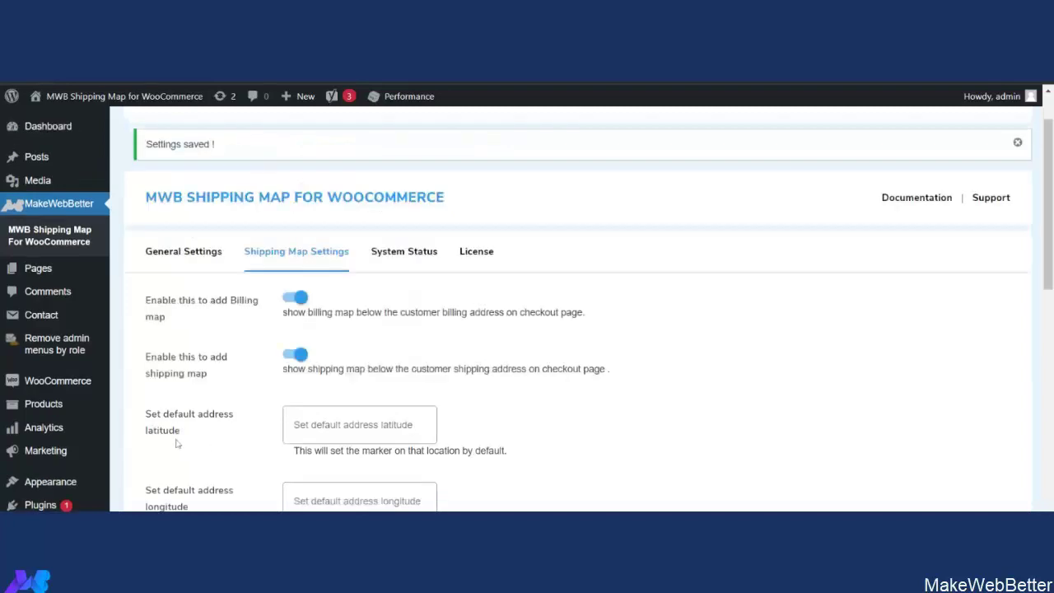
Step: Set the default address latitude to 24.846695 and the default address longitude to 80.946167
{"action": "scroll", "coordinate": [221, 437], "scroll_direction": "down", "scroll_amount": 1}
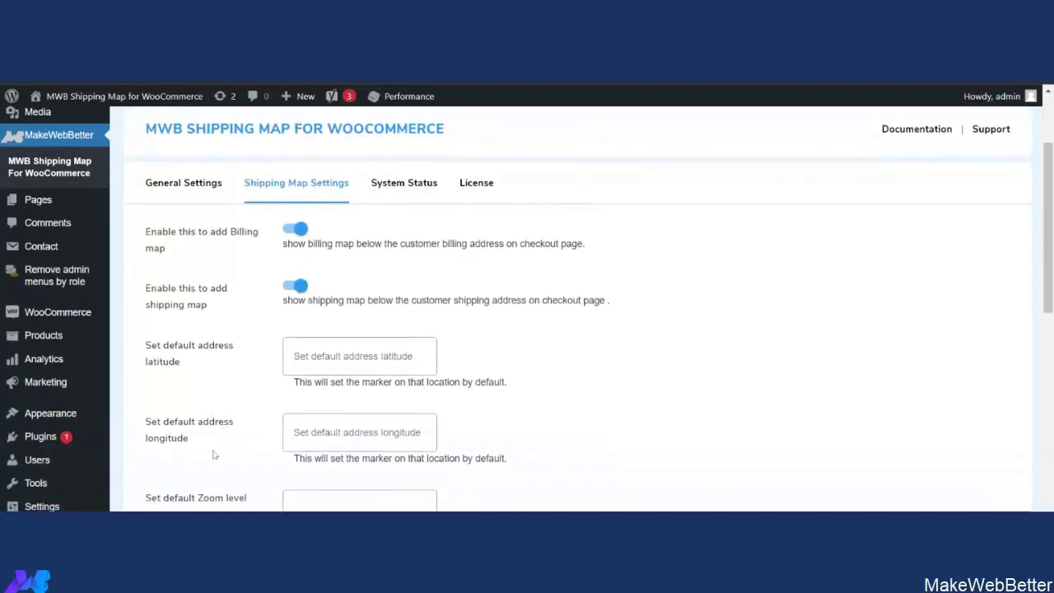
{"action": "scroll", "coordinate": [213, 454], "scroll_direction": "down", "scroll_amount": 1}
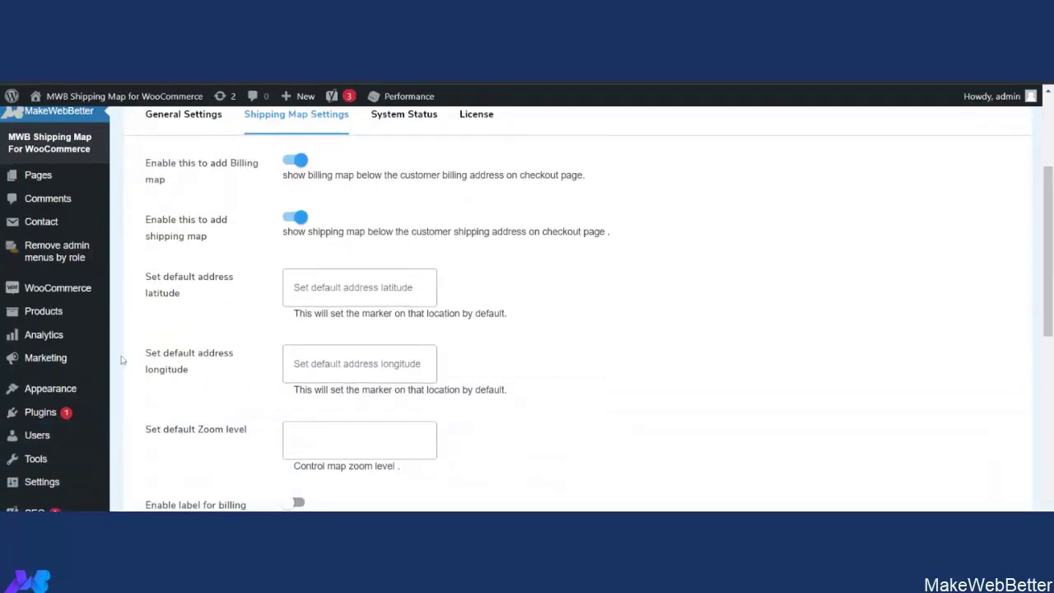
{"action": "left_click", "coordinate": [305, 295]}
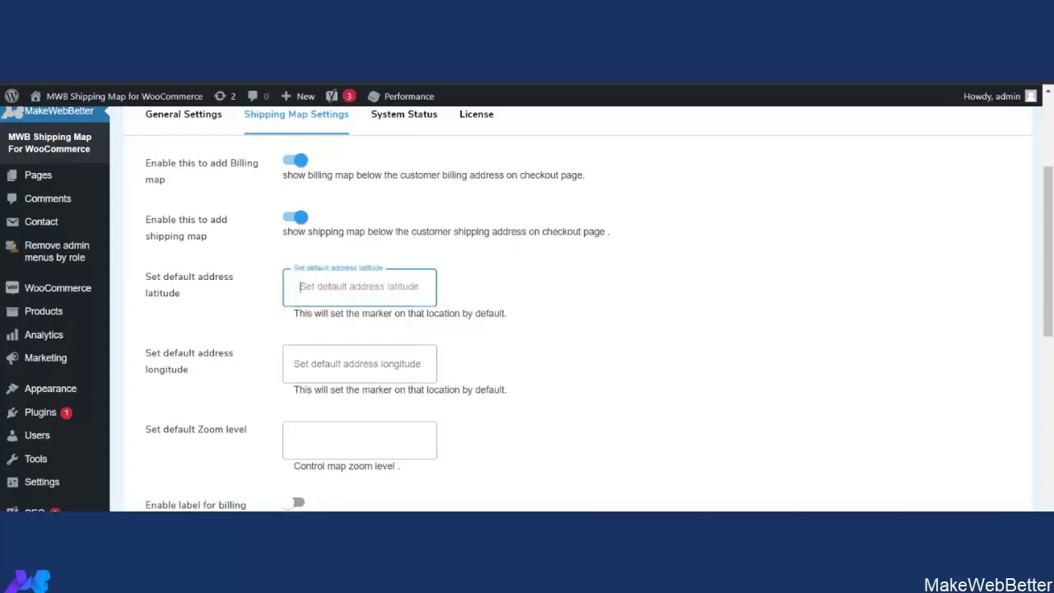
{"action": "type", "text": "24.846695"}
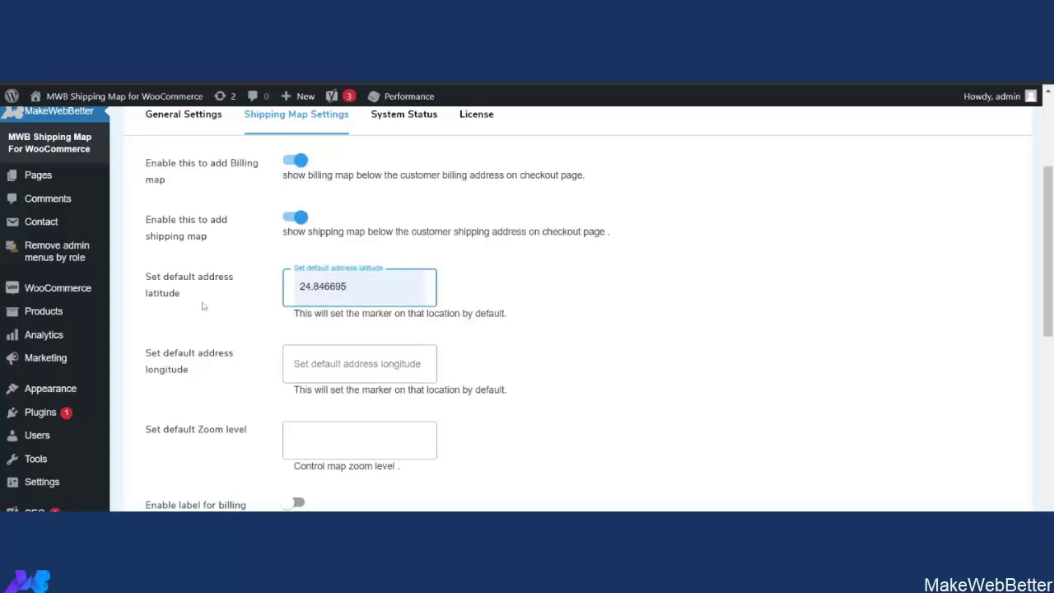
{"action": "left_click", "coordinate": [330, 364]}
{"action": "type", "text": "80.946167"}
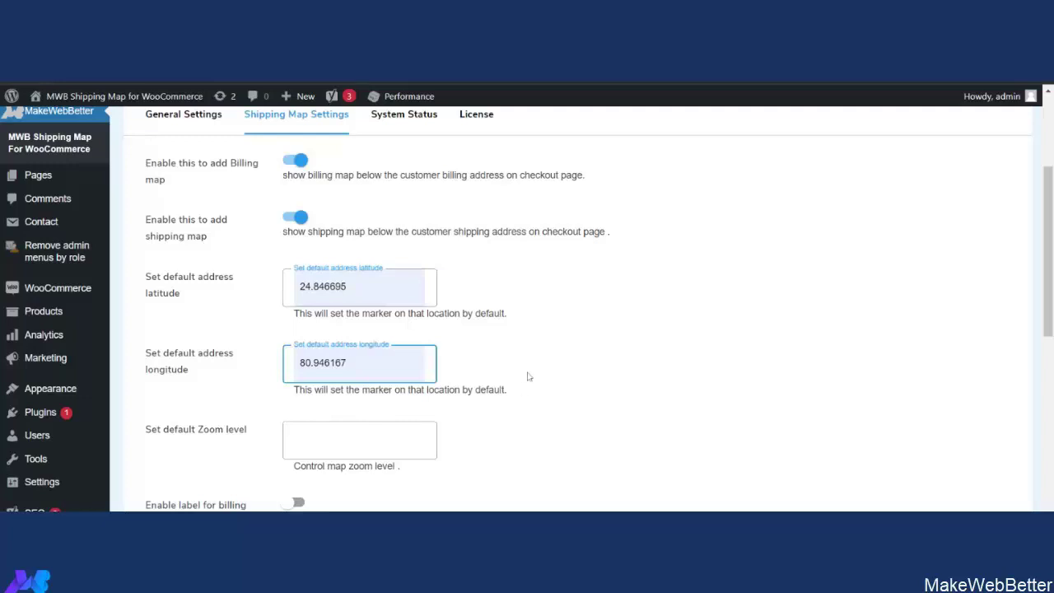
Step: Set the default zoom level of the map to 10
{"action": "scroll", "coordinate": [529, 377], "scroll_direction": "up", "scroll_amount": 2}
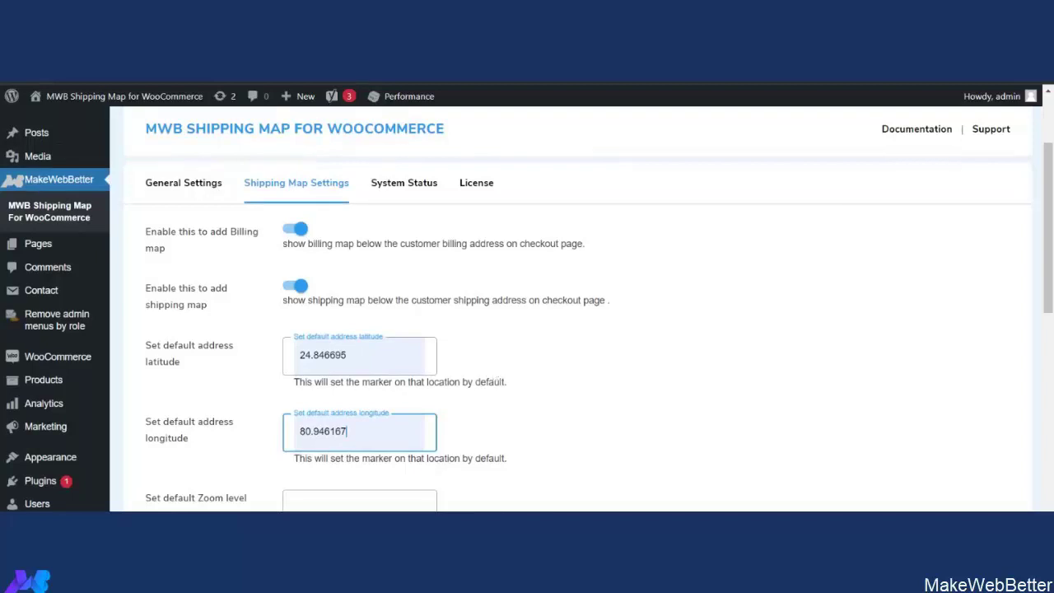
{"action": "scroll", "coordinate": [498, 372], "scroll_direction": "down", "scroll_amount": 3}
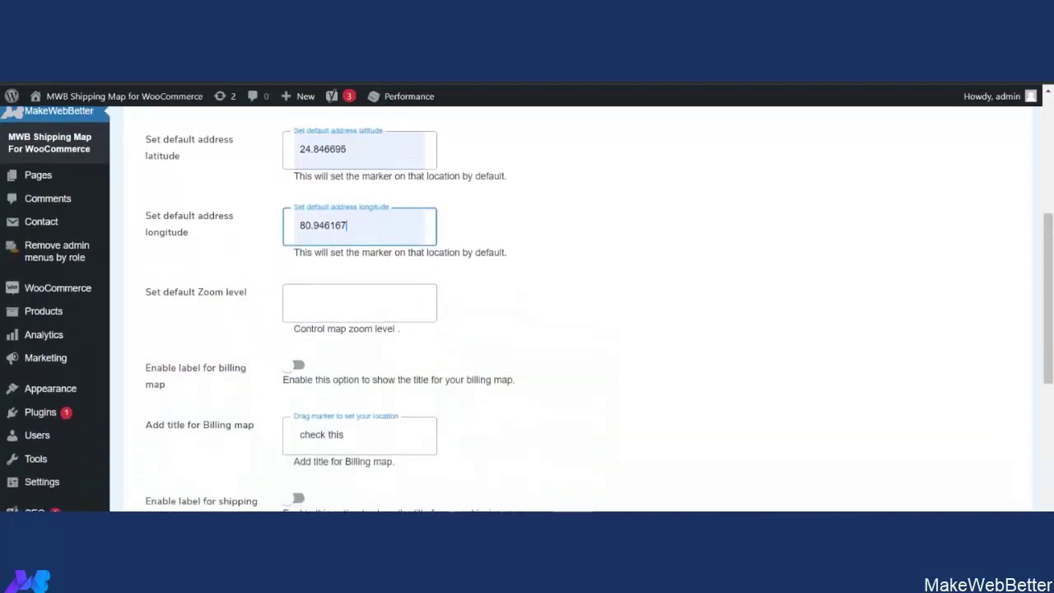
{"action": "left_click", "coordinate": [359, 302]}
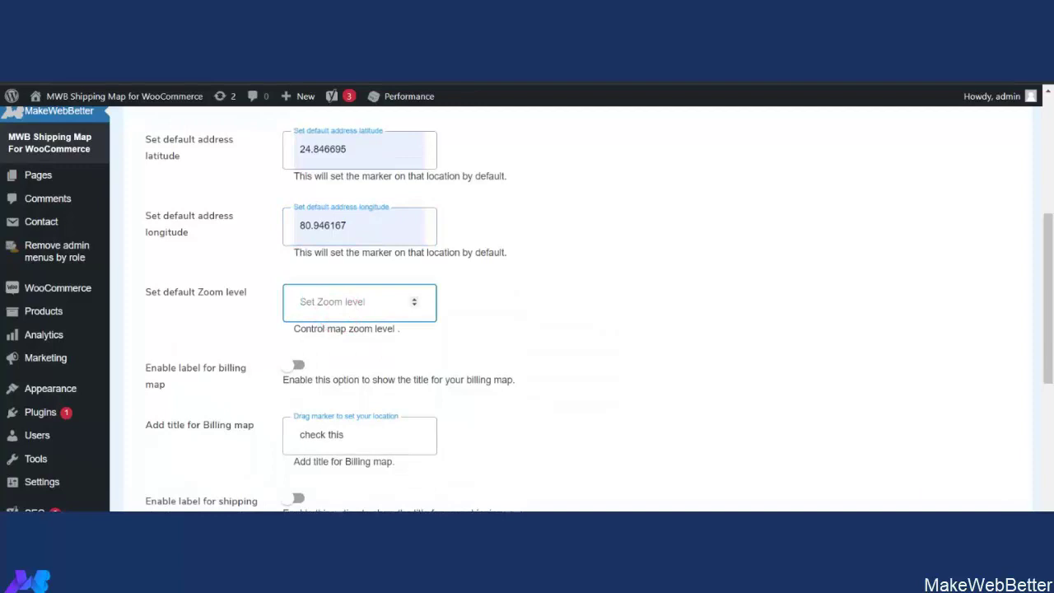
{"action": "left_click", "coordinate": [415, 300]}
{"action": "left_click", "coordinate": [415, 301]}
{"action": "left_click", "coordinate": [415, 300]}
{"action": "left_click", "coordinate": [415, 301]}
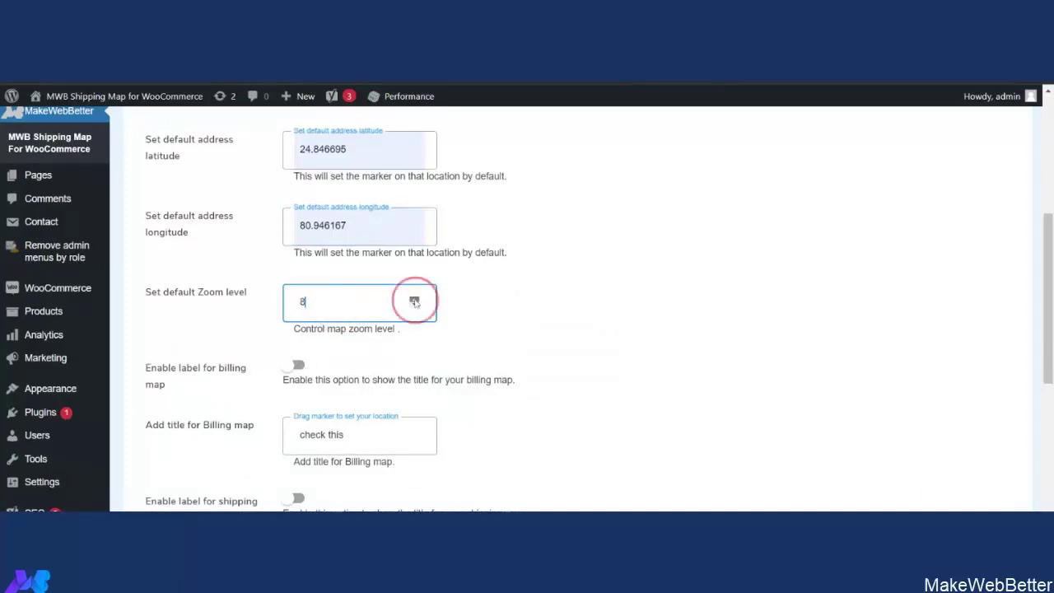
{"action": "left_click", "coordinate": [415, 301]}
{"action": "left_click", "coordinate": [415, 300]}
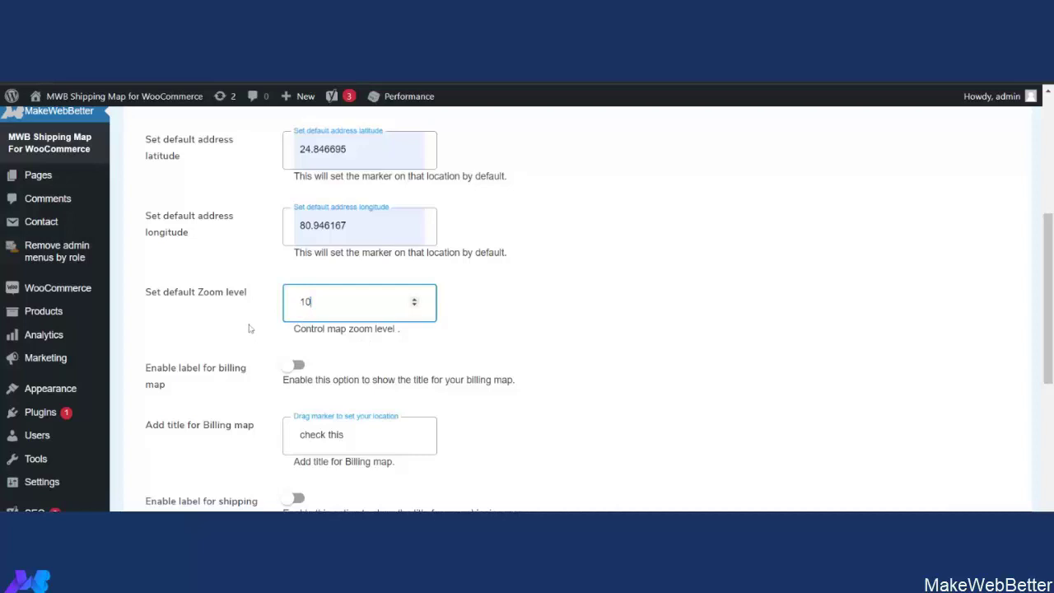
Step: Enable the label for the billing map and change its title to "Billing Map below"
{"action": "scroll", "coordinate": [226, 382], "scroll_direction": "down", "scroll_amount": 1}
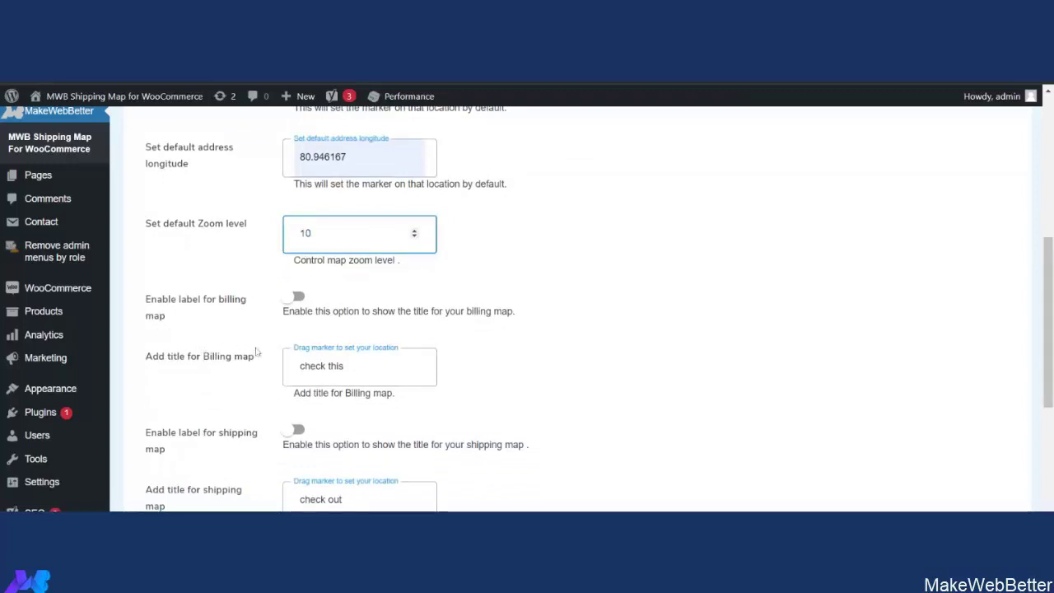
{"action": "left_click", "coordinate": [298, 298]}
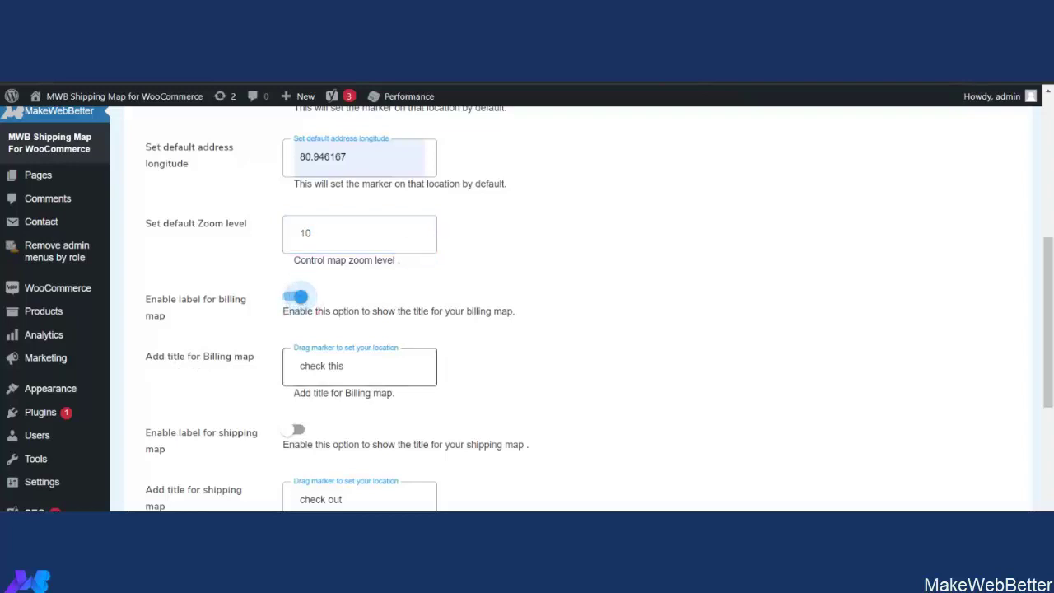
{"action": "left_click_drag", "start_coordinate": [346, 366], "coordinate": [262, 383]}
{"action": "key", "text": "BackSpace"}
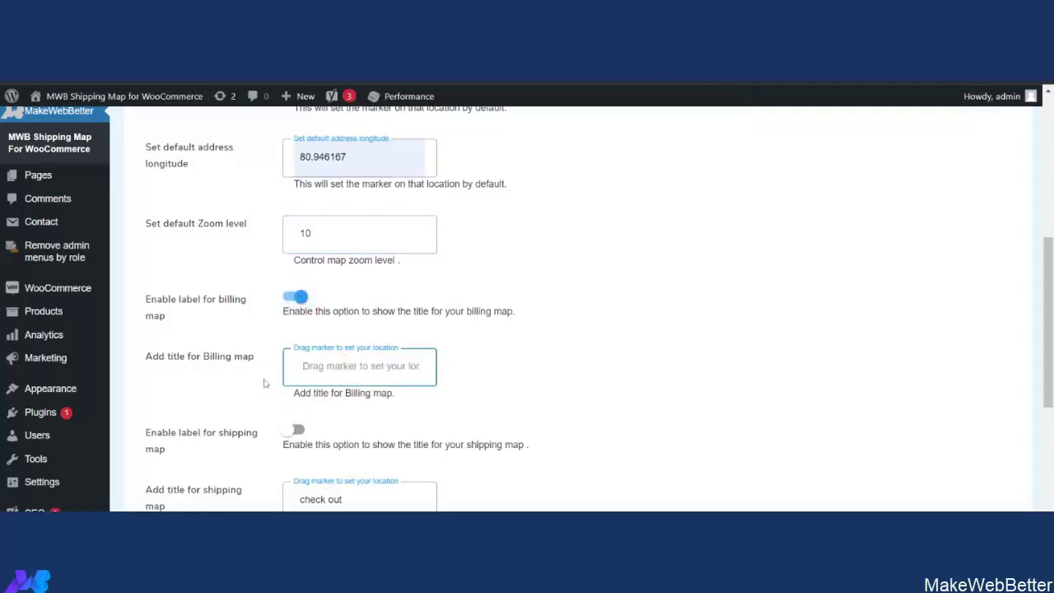
{"action": "type", "text": "Billing MAp"}
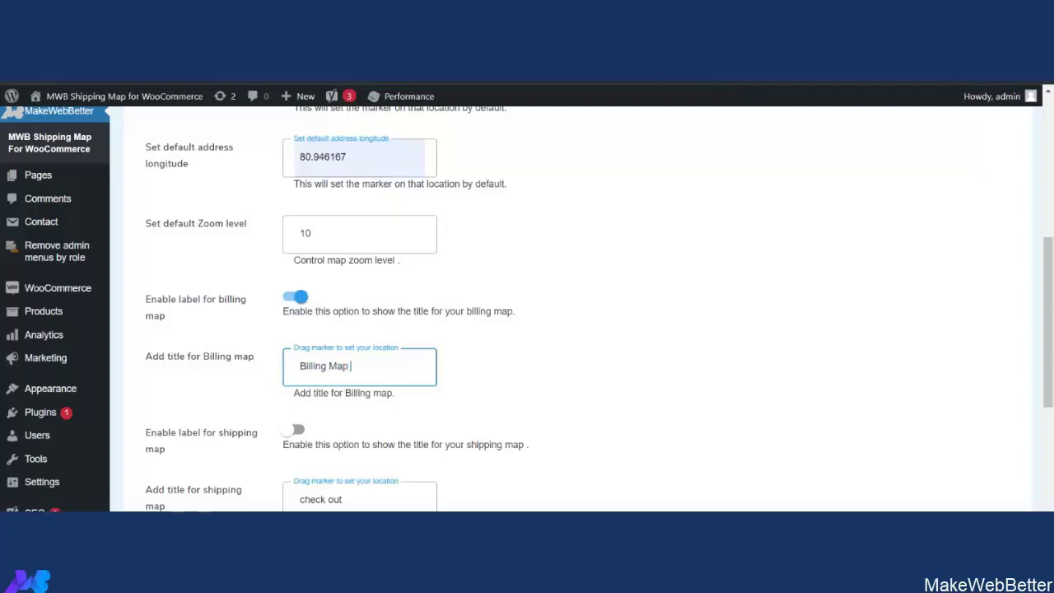
{"action": "type", "text": " below"}
Step: Enable the label for the shipping map and change its title to "Shipping Map Below"
{"action": "scroll", "coordinate": [354, 409], "scroll_direction": "down", "scroll_amount": 1}
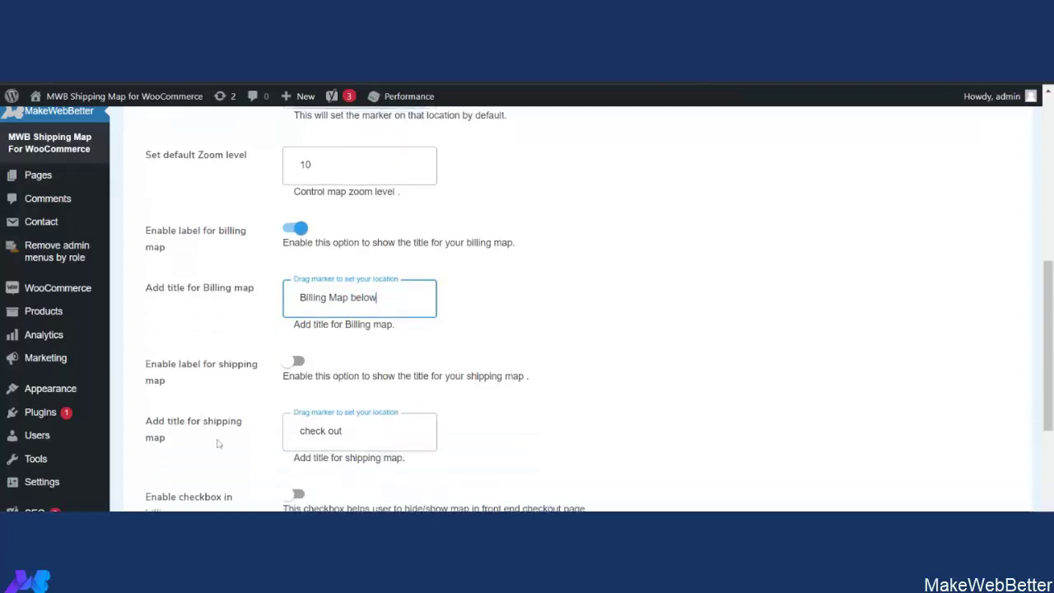
{"action": "left_click", "coordinate": [297, 363]}
{"action": "left_click", "coordinate": [360, 431]}
{"action": "left_click_drag", "start_coordinate": [360, 431], "coordinate": [282, 445]}
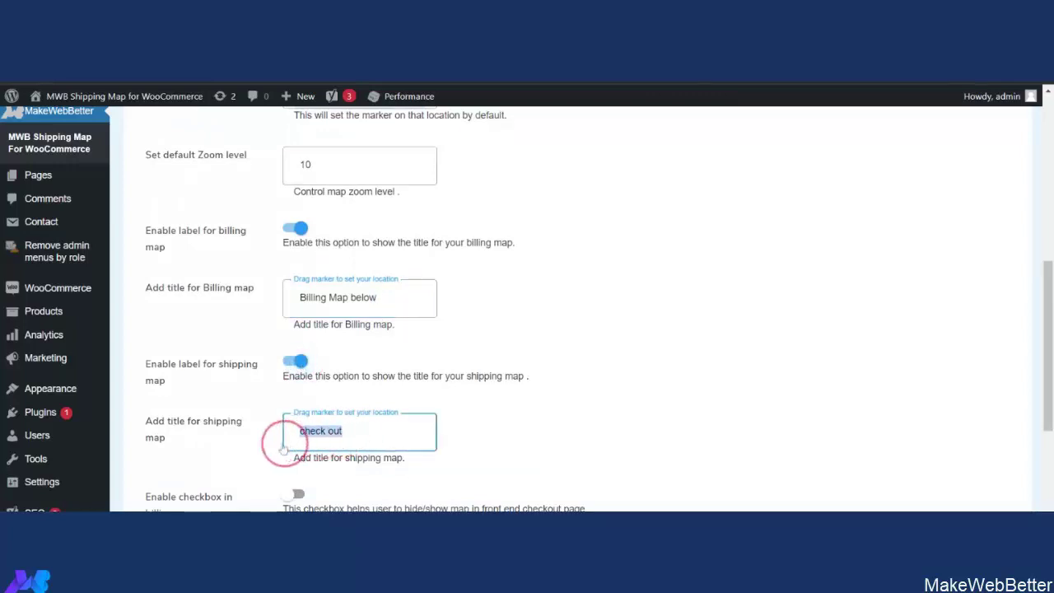
{"action": "key", "text": "BackSpace"}
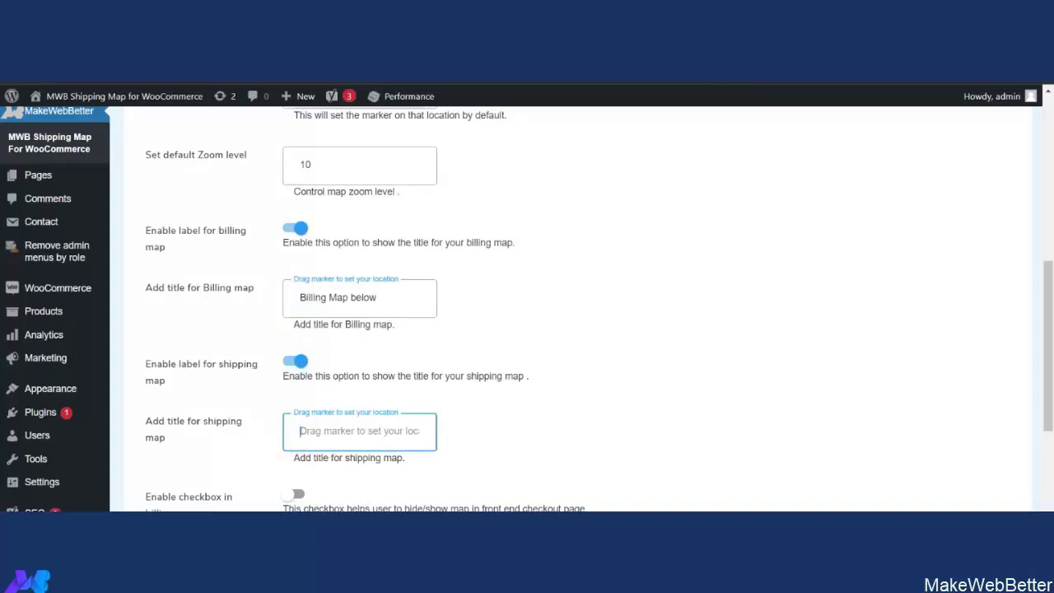
{"action": "type", "text": "Shipping Map"}
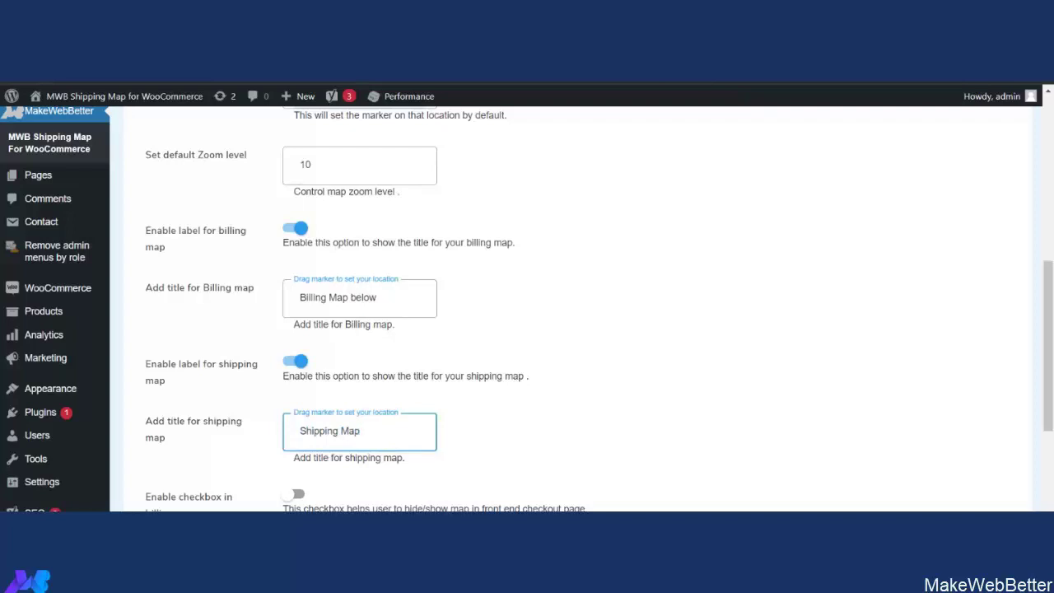
{"action": "type", "text": "Below"}
Step: Enable the hide/show checkbox for both the billing map and the shipping map on the checkout page
{"action": "scroll", "coordinate": [243, 424], "scroll_direction": "down", "scroll_amount": 1}
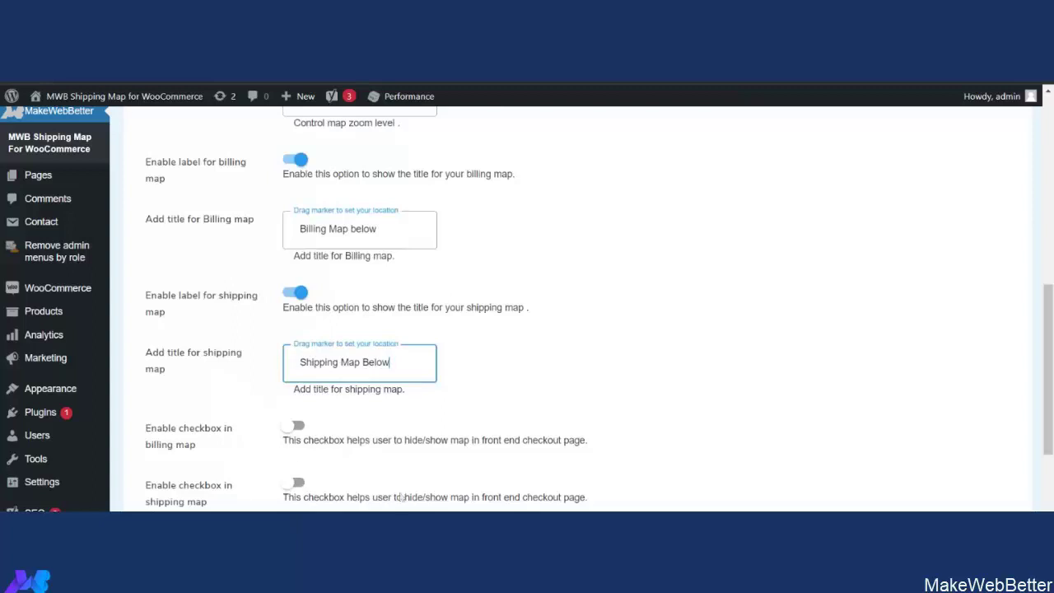
{"action": "scroll", "coordinate": [255, 379], "scroll_direction": "down", "scroll_amount": 1}
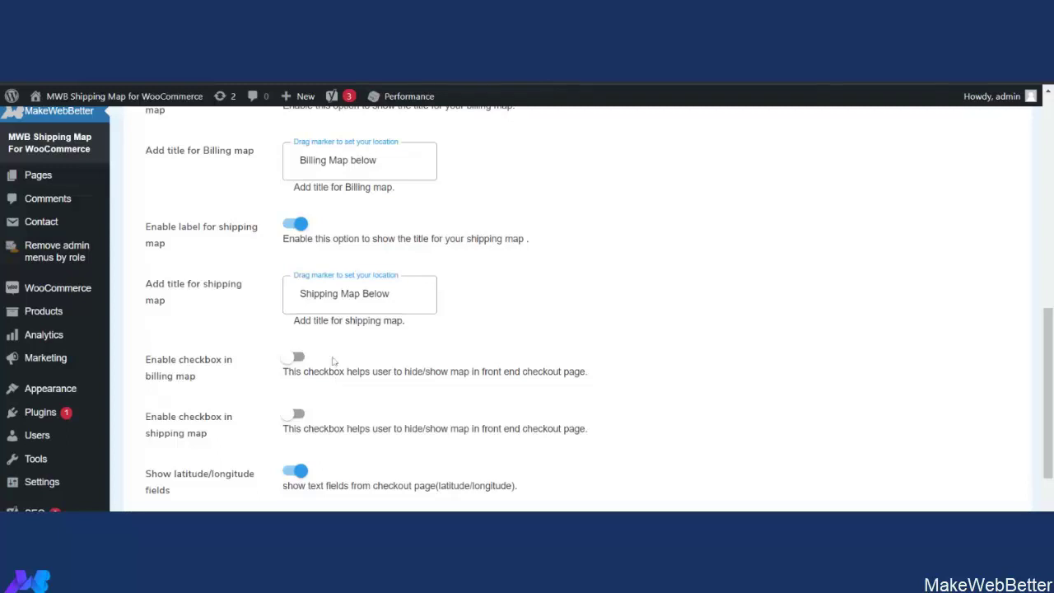
{"action": "left_click", "coordinate": [300, 359]}
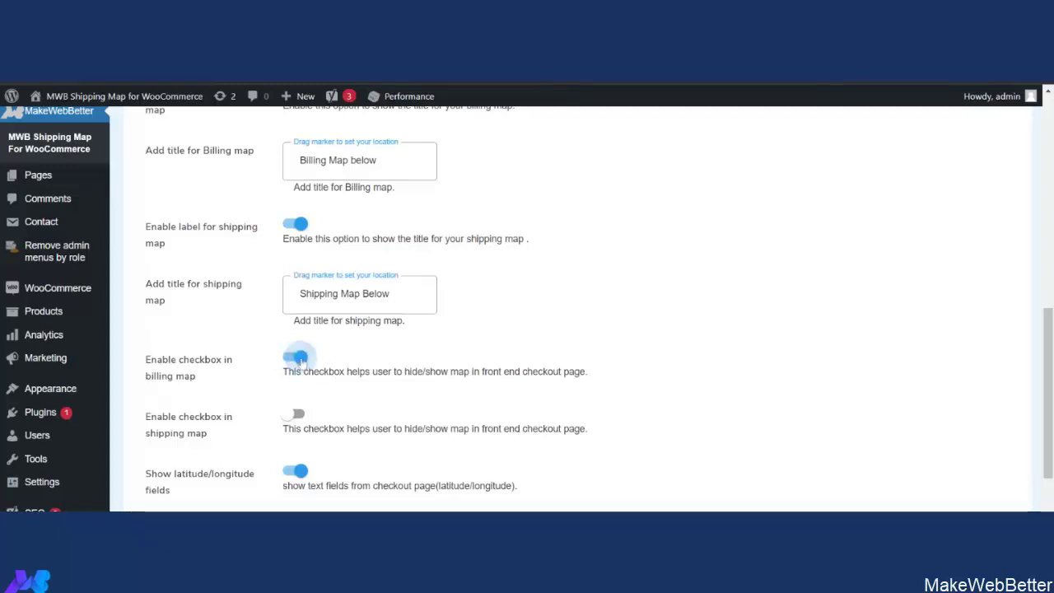
{"action": "left_click", "coordinate": [298, 416]}
Step: Turn the latitude/longitude fields for the checkout page off and back on
{"action": "scroll", "coordinate": [331, 442], "scroll_direction": "down", "scroll_amount": 1}
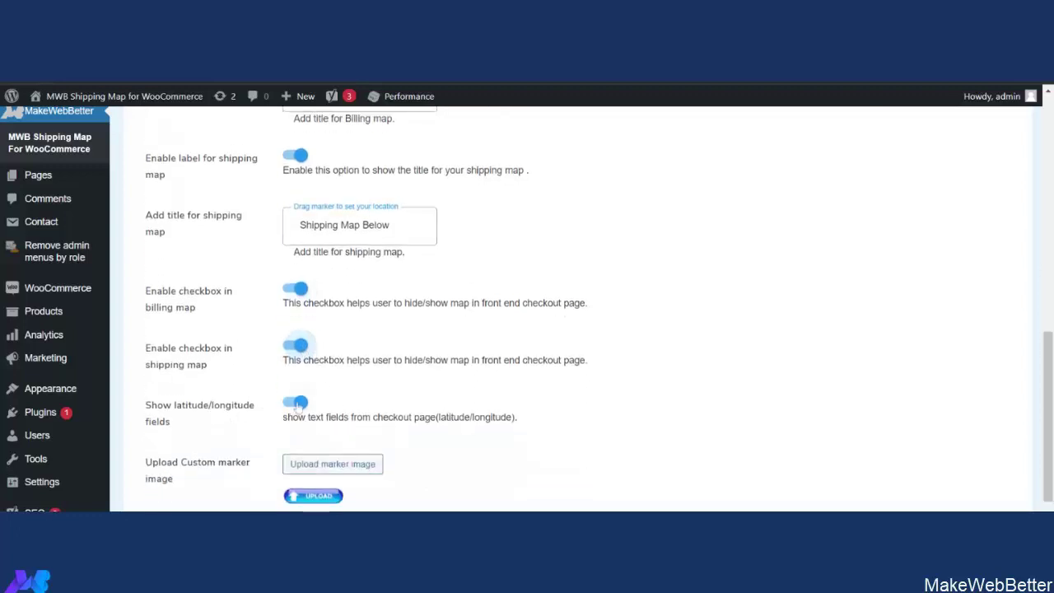
{"action": "left_click", "coordinate": [295, 403]}
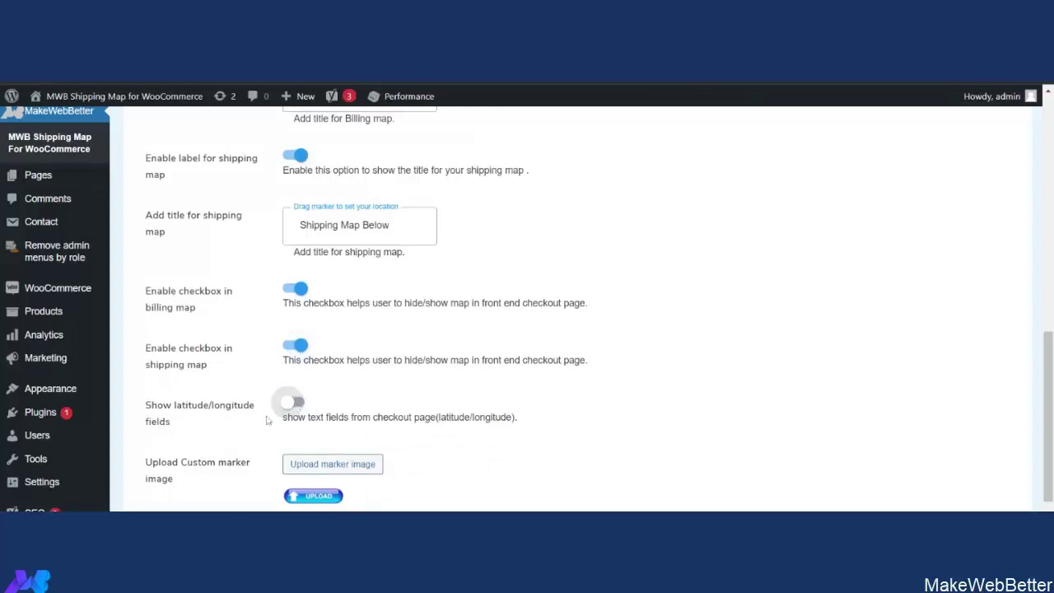
{"action": "left_click", "coordinate": [298, 403]}
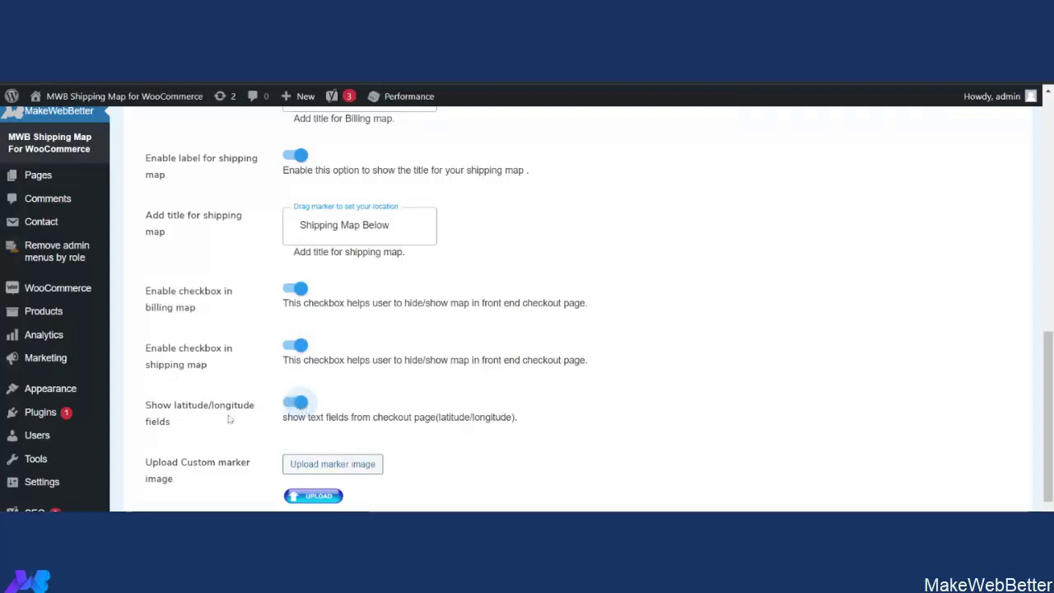
Step: Review the custom marker and default marker options, and save the shipping map settings
{"action": "scroll", "coordinate": [486, 419], "scroll_direction": "down", "scroll_amount": 3}
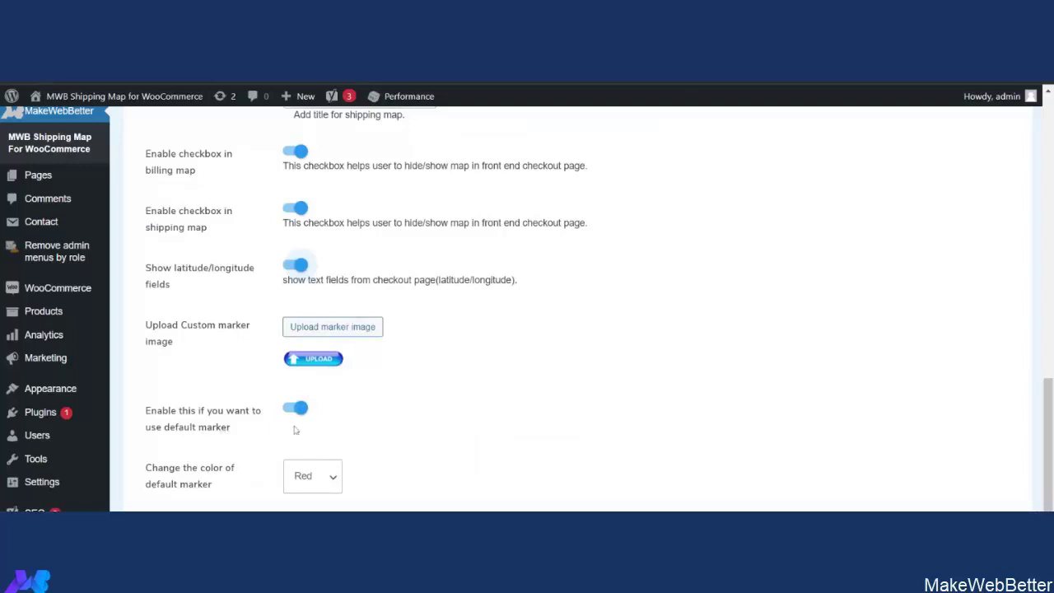
{"action": "scroll", "coordinate": [328, 423], "scroll_direction": "down", "scroll_amount": 2}
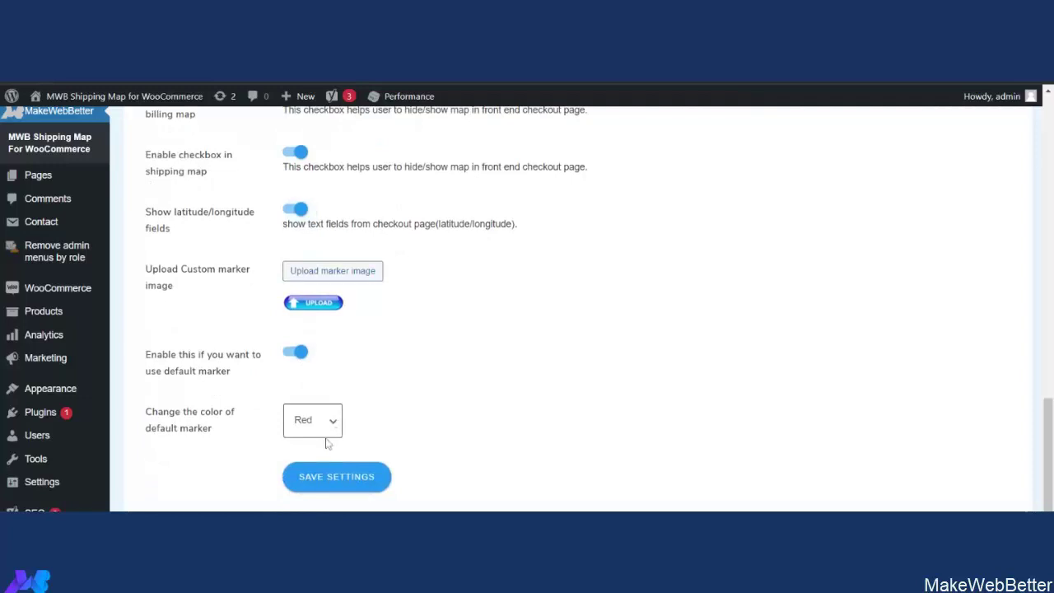
{"action": "key", "text": "Down"}
{"action": "left_click", "coordinate": [360, 486]}
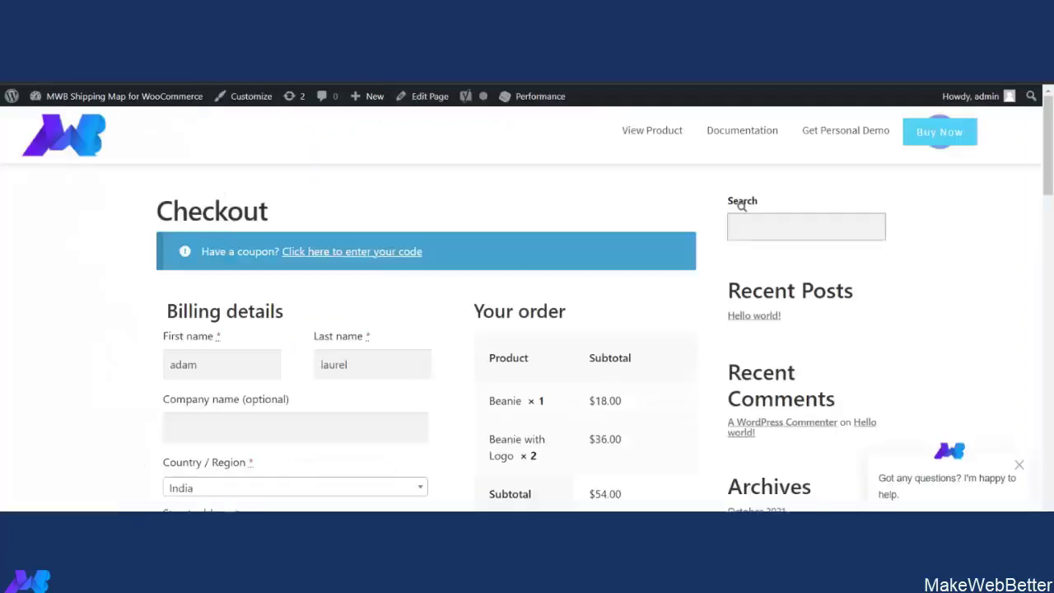
Step: Examine the billing details form and the billing map with its title and hide/show checkbox on the checkout page
{"action": "scroll", "coordinate": [419, 333], "scroll_direction": "down", "scroll_amount": 3}
{"action": "scroll", "coordinate": [419, 333], "scroll_direction": "down", "scroll_amount": 2}
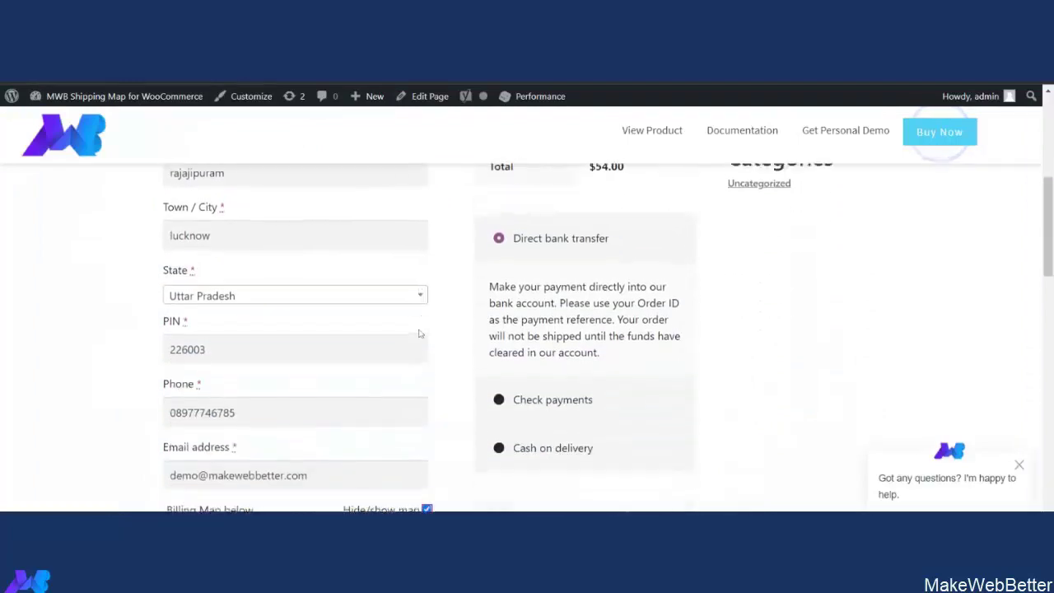
{"action": "scroll", "coordinate": [372, 334], "scroll_direction": "up", "scroll_amount": 3}
{"action": "scroll", "coordinate": [259, 277], "scroll_direction": "up", "scroll_amount": 3}
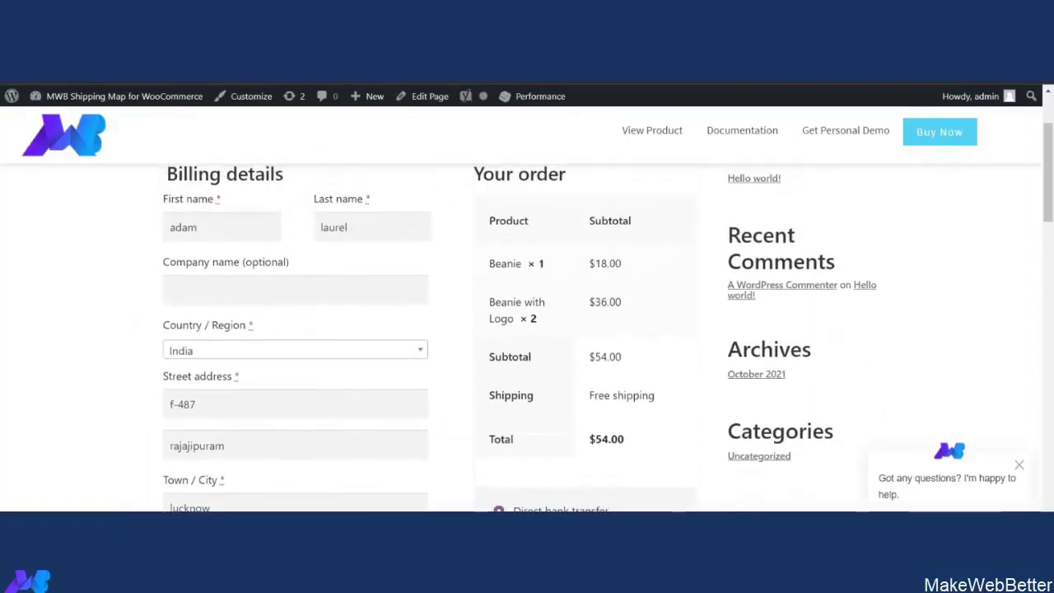
{"action": "scroll", "coordinate": [294, 299], "scroll_direction": "down", "scroll_amount": 4}
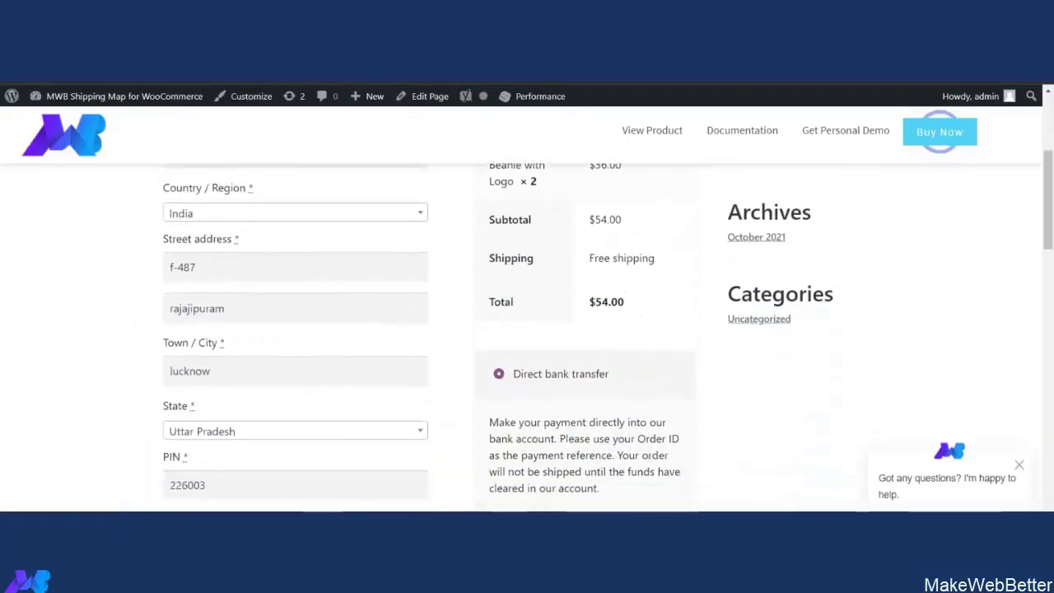
{"action": "scroll", "coordinate": [334, 400], "scroll_direction": "down", "scroll_amount": 3}
{"action": "scroll", "coordinate": [349, 392], "scroll_direction": "down", "scroll_amount": 2}
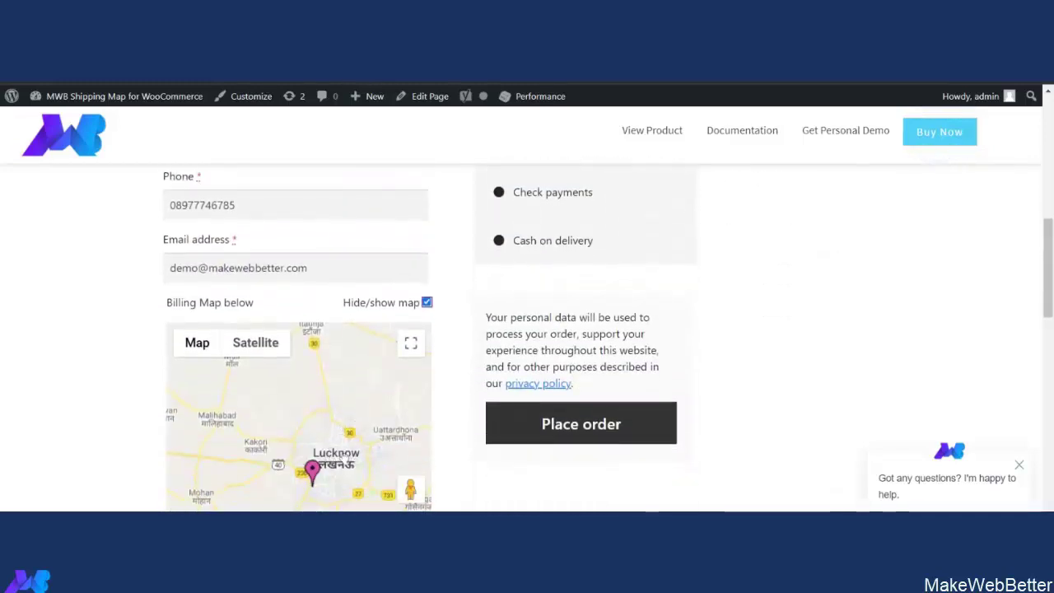
{"action": "scroll", "coordinate": [331, 477], "scroll_direction": "down", "scroll_amount": 1}
{"action": "scroll", "coordinate": [331, 477], "scroll_direction": "down", "scroll_amount": 1}
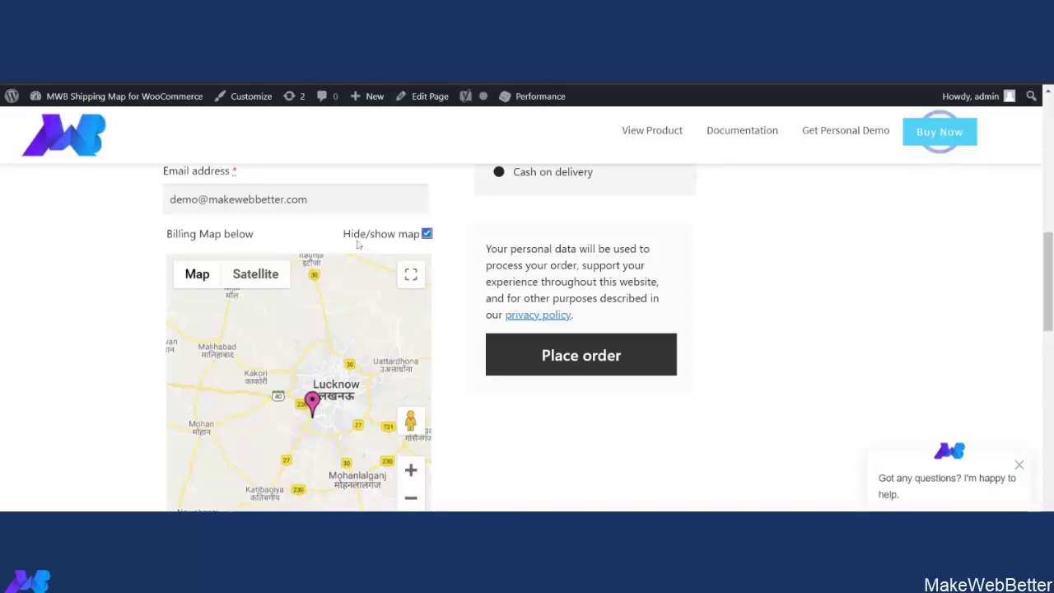
Step: Hide the billing map and the shipping map on the checkout page in turn, showing each one again
{"action": "left_click", "coordinate": [426, 234]}
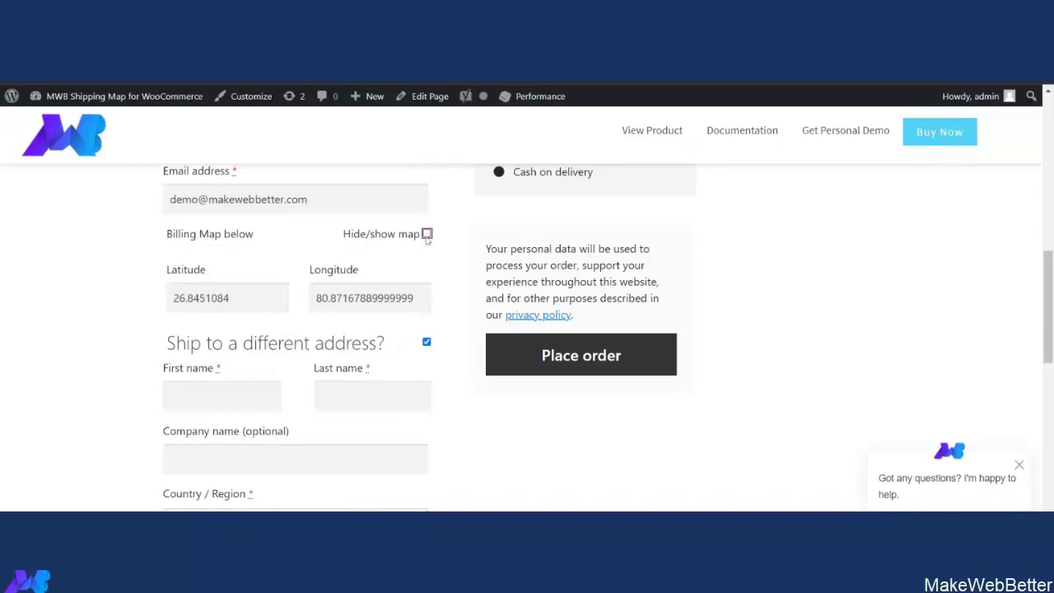
{"action": "left_click", "coordinate": [426, 234]}
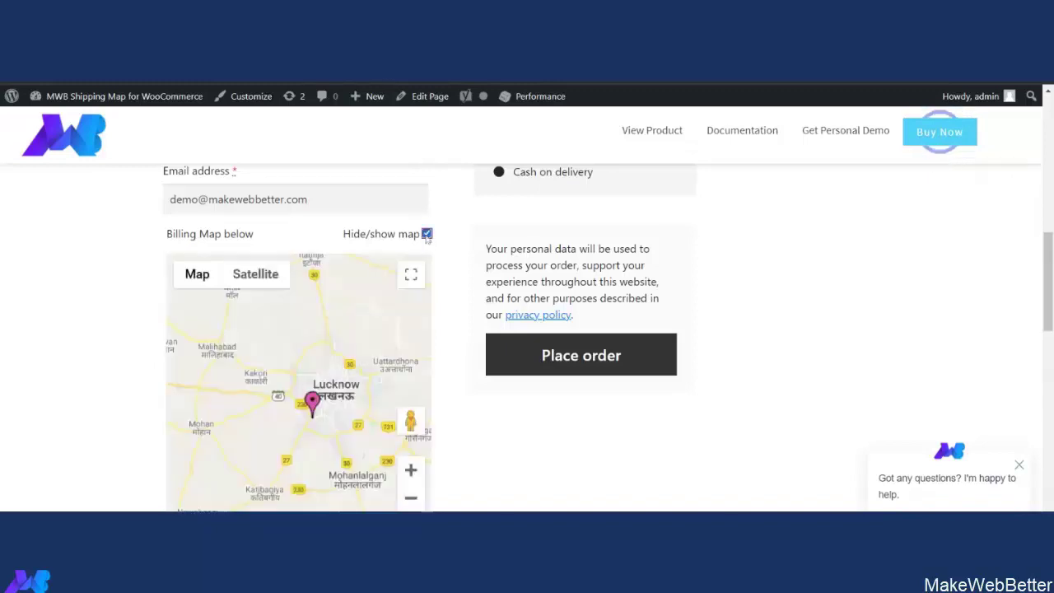
{"action": "scroll", "coordinate": [347, 322], "scroll_direction": "down", "scroll_amount": 3}
{"action": "scroll", "coordinate": [371, 395], "scroll_direction": "down", "scroll_amount": 9}
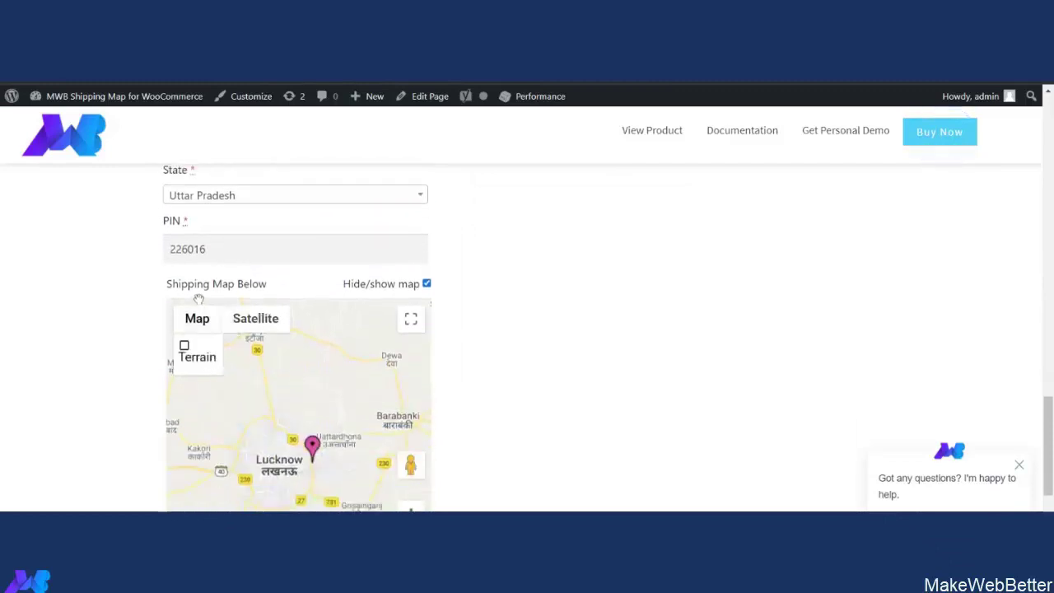
{"action": "left_click", "coordinate": [427, 285]}
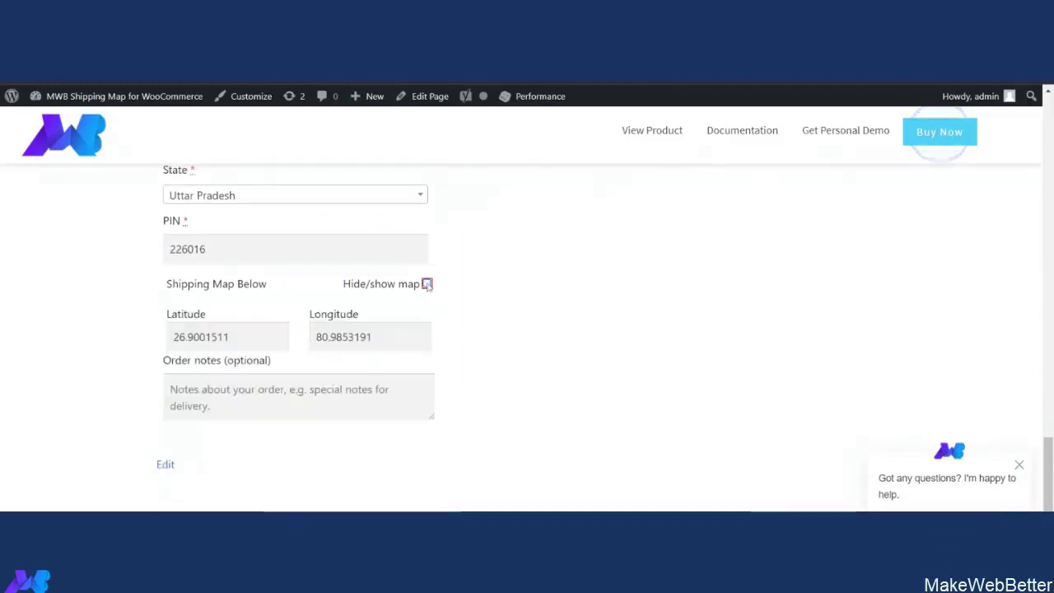
{"action": "left_click", "coordinate": [427, 285]}
Step: Compare the titles displayed above the billing map and the shipping map on the checkout page
{"action": "scroll", "coordinate": [367, 353], "scroll_direction": "up", "scroll_amount": 1}
{"action": "scroll", "coordinate": [367, 353], "scroll_direction": "up", "scroll_amount": 8}
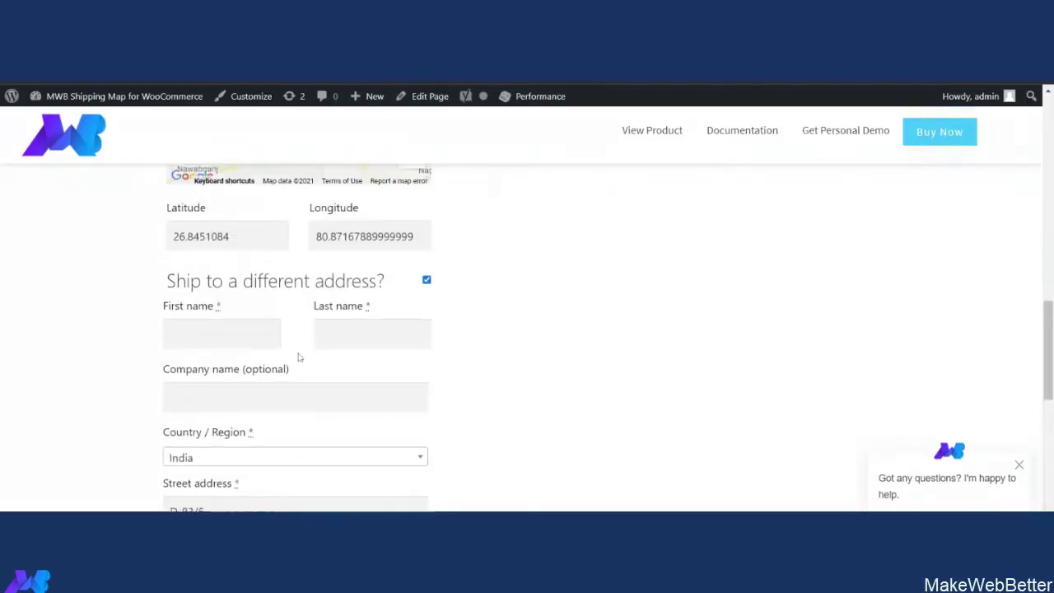
{"action": "scroll", "coordinate": [235, 327], "scroll_direction": "up", "scroll_amount": 1}
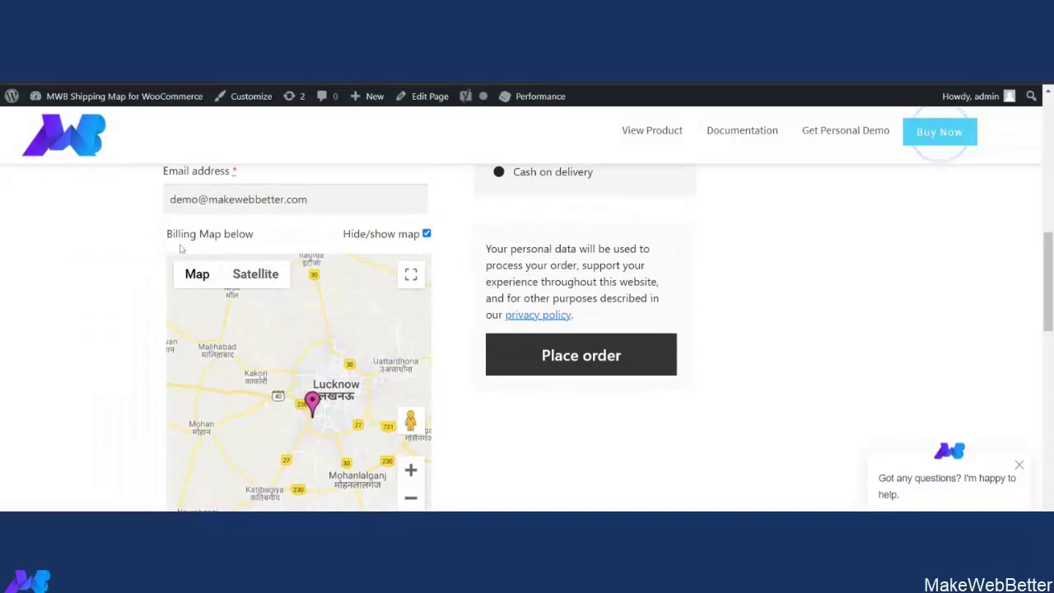
{"action": "scroll", "coordinate": [269, 248], "scroll_direction": "down", "scroll_amount": 10}
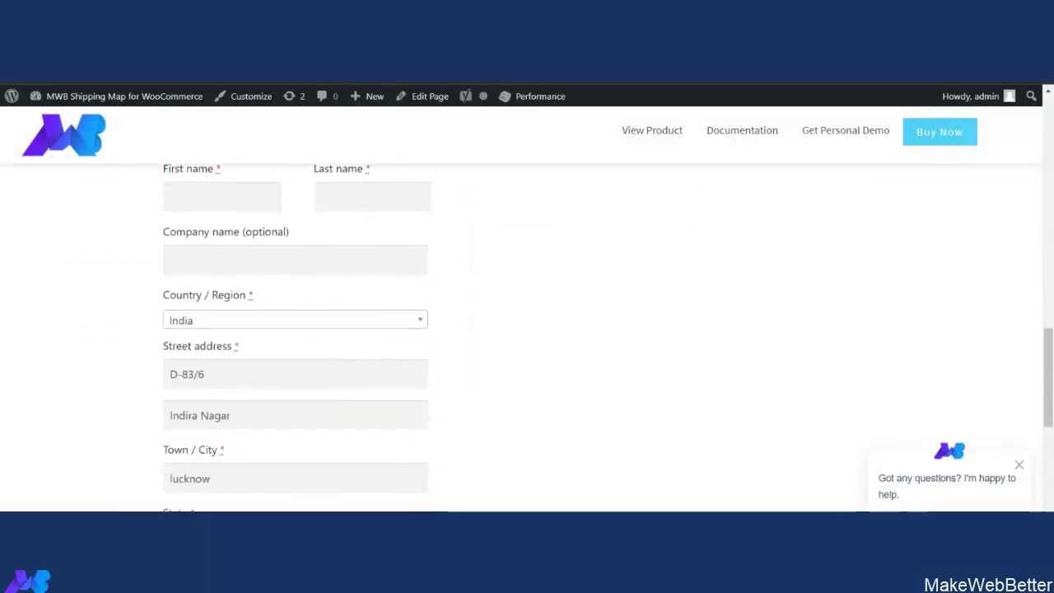
{"action": "scroll", "coordinate": [364, 387], "scroll_direction": "up", "scroll_amount": 2}
{"action": "scroll", "coordinate": [364, 387], "scroll_direction": "down", "scroll_amount": 3}
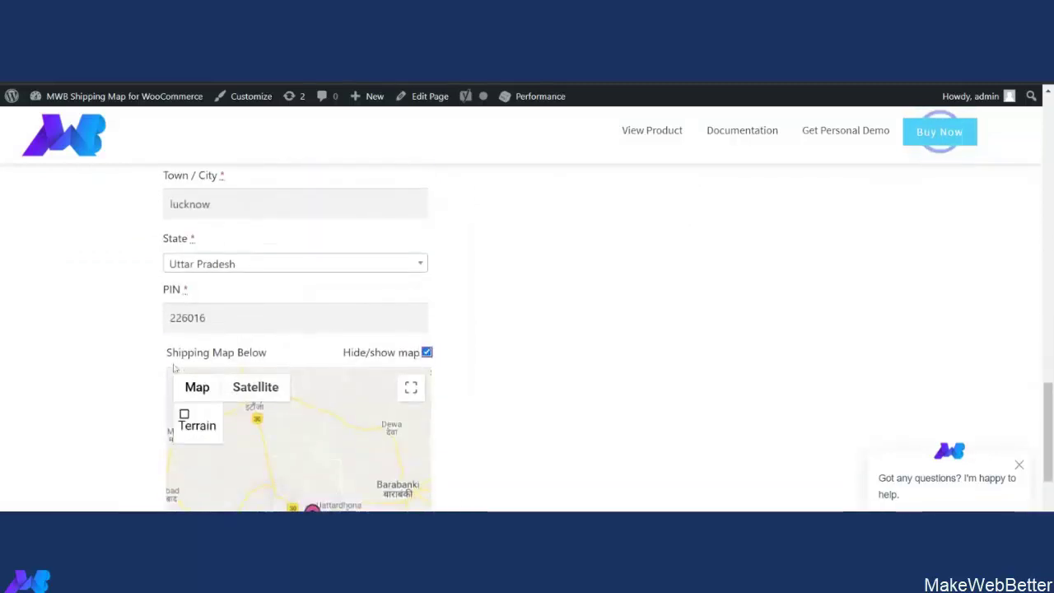
{"action": "scroll", "coordinate": [322, 367], "scroll_direction": "up", "scroll_amount": 4}
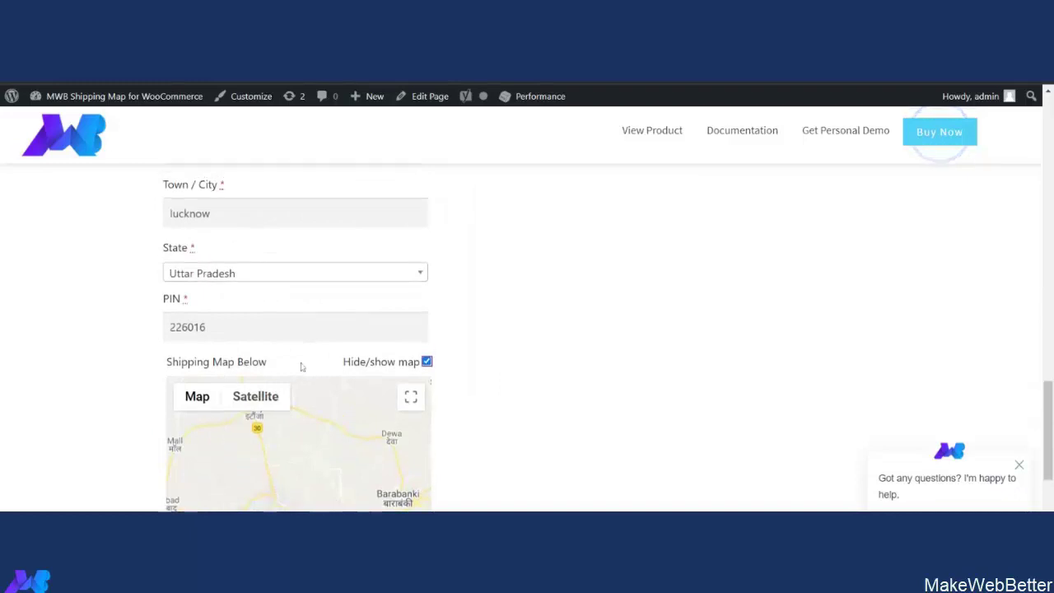
{"action": "scroll", "coordinate": [298, 368], "scroll_direction": "up", "scroll_amount": 4}
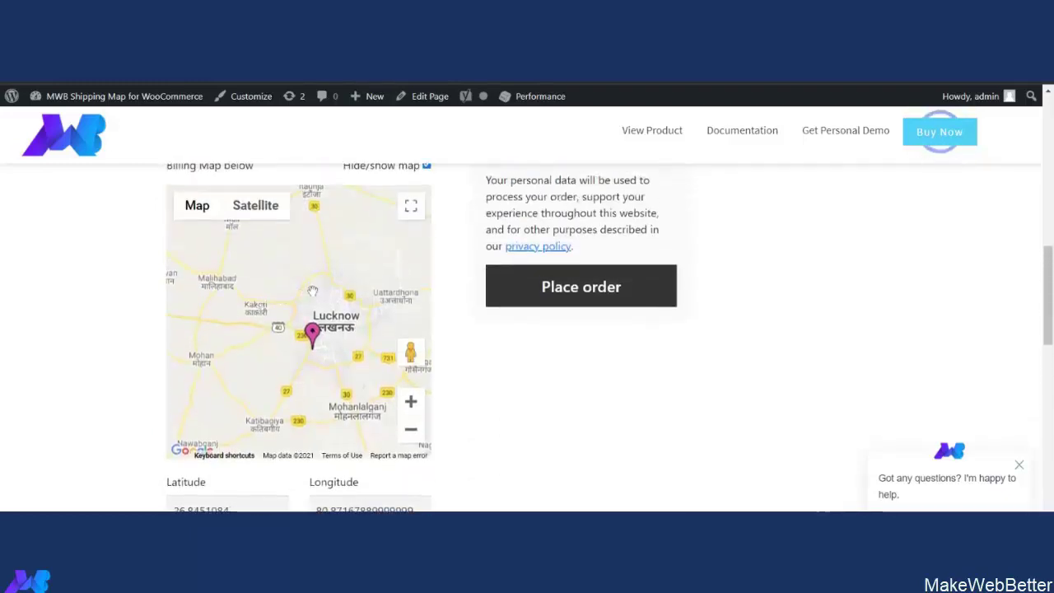
{"action": "scroll", "coordinate": [247, 309], "scroll_direction": "up", "scroll_amount": 2}
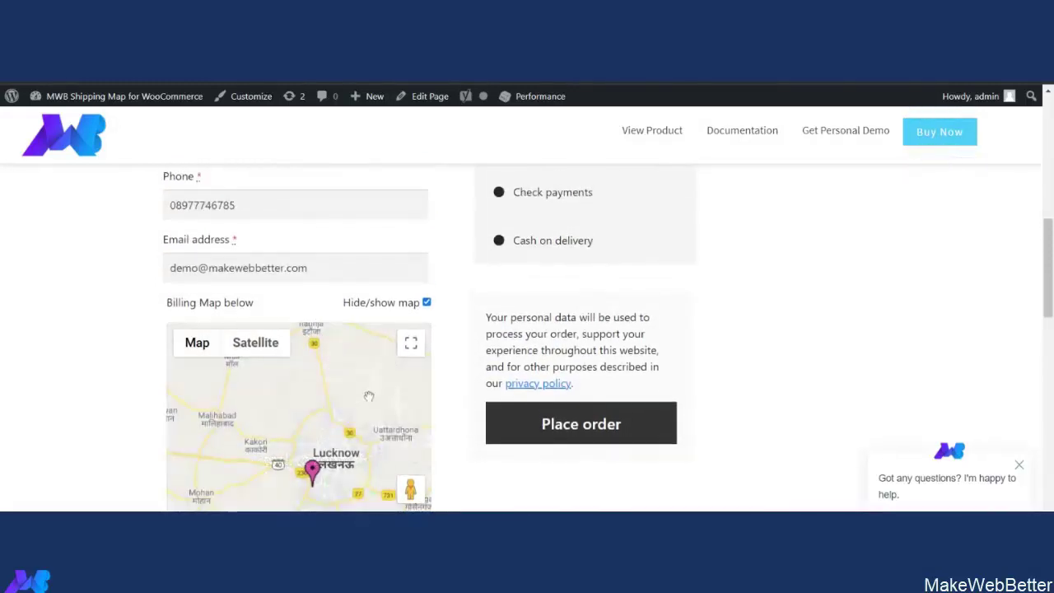
Step: Inspect the area around the marker on the billing map at closer and wider zoom levels
{"action": "scroll", "coordinate": [326, 373], "scroll_direction": "down", "scroll_amount": 1}
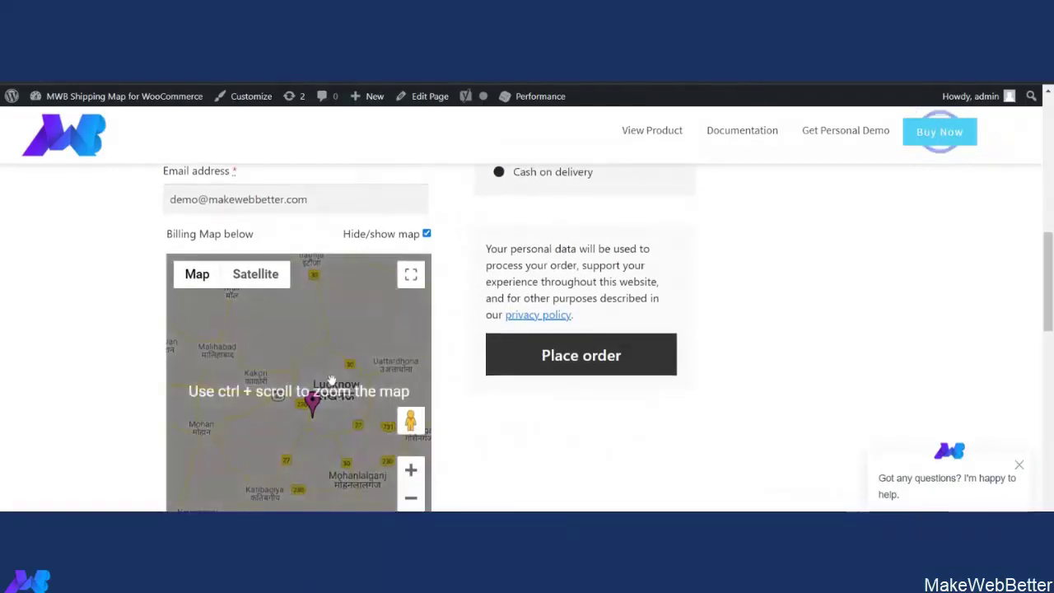
{"action": "scroll", "coordinate": [338, 396], "scroll_direction": "up", "scroll_amount": 3, "text": "ctrl"}
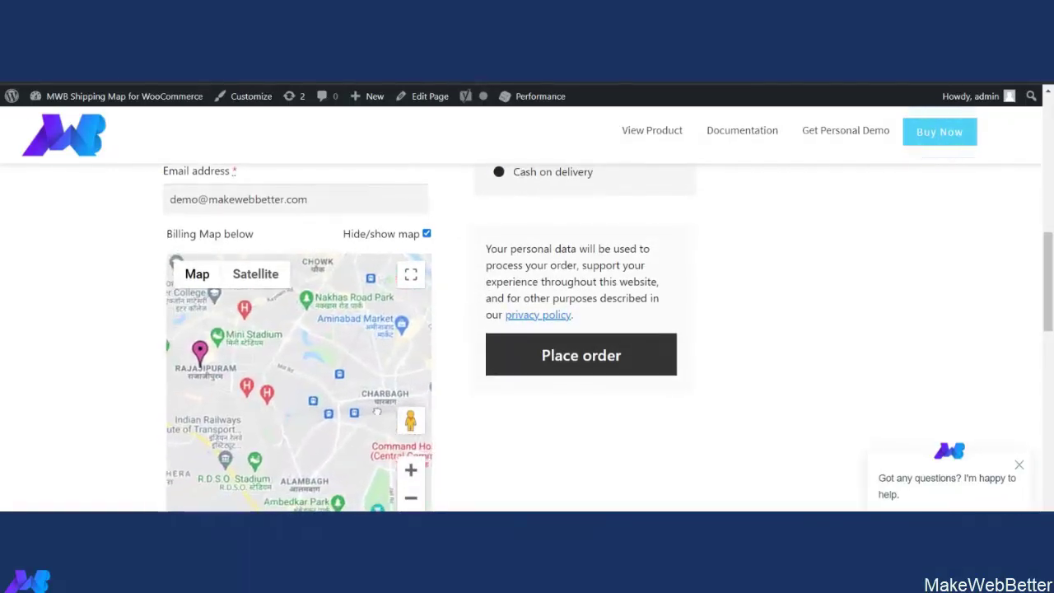
{"action": "scroll", "coordinate": [247, 413], "scroll_direction": "up", "scroll_amount": 1, "text": "ctrl"}
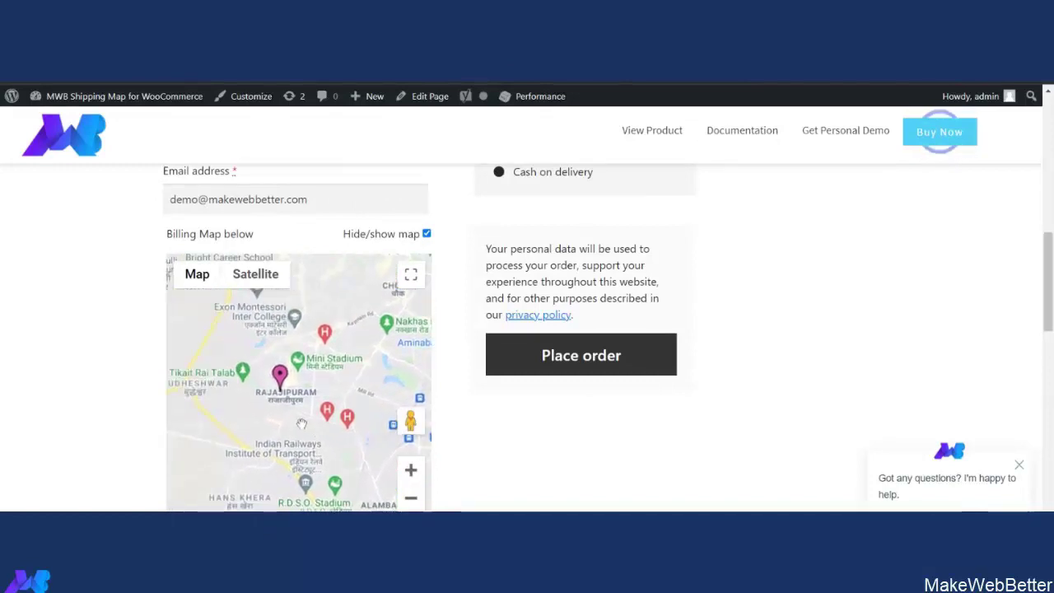
{"action": "scroll", "coordinate": [256, 415], "scroll_direction": "up", "scroll_amount": 1, "text": "ctrl"}
{"action": "left_click_drag", "start_coordinate": [256, 415], "coordinate": [334, 470]}
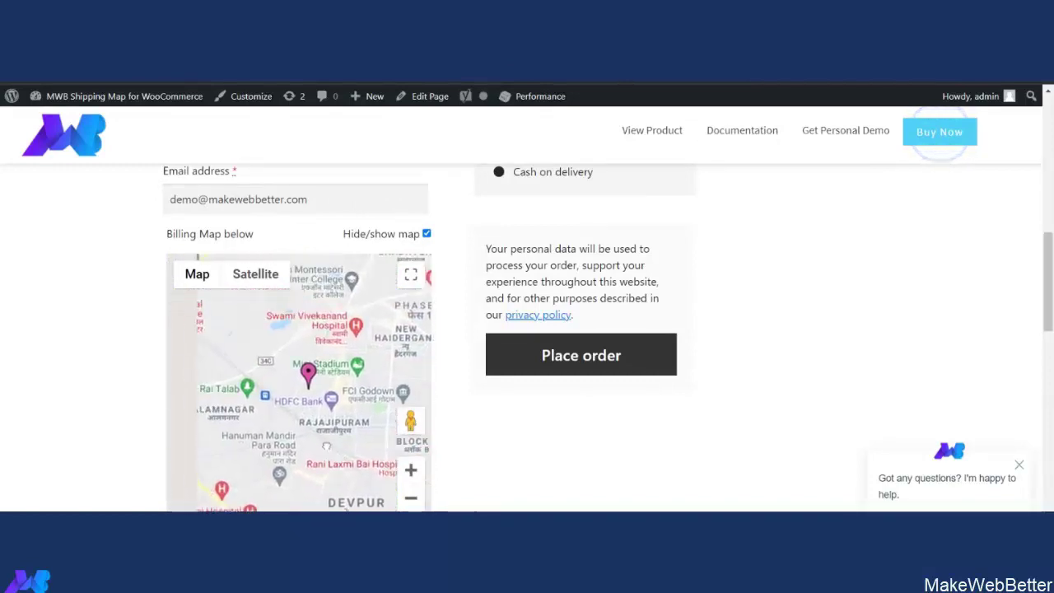
{"action": "scroll", "coordinate": [329, 438], "scroll_direction": "up", "scroll_amount": 1, "text": "ctrl"}
{"action": "scroll", "coordinate": [329, 437], "scroll_direction": "down", "scroll_amount": 4, "text": "ctrl"}
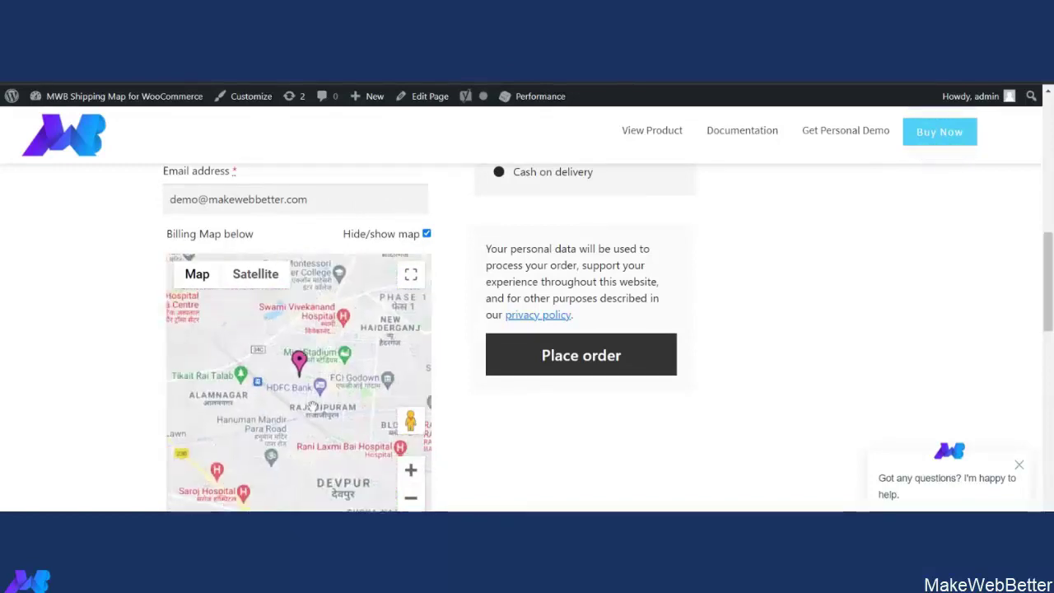
{"action": "scroll", "coordinate": [316, 412], "scroll_direction": "up", "scroll_amount": 2}
{"action": "scroll", "coordinate": [316, 404], "scroll_direction": "down", "scroll_amount": 7}
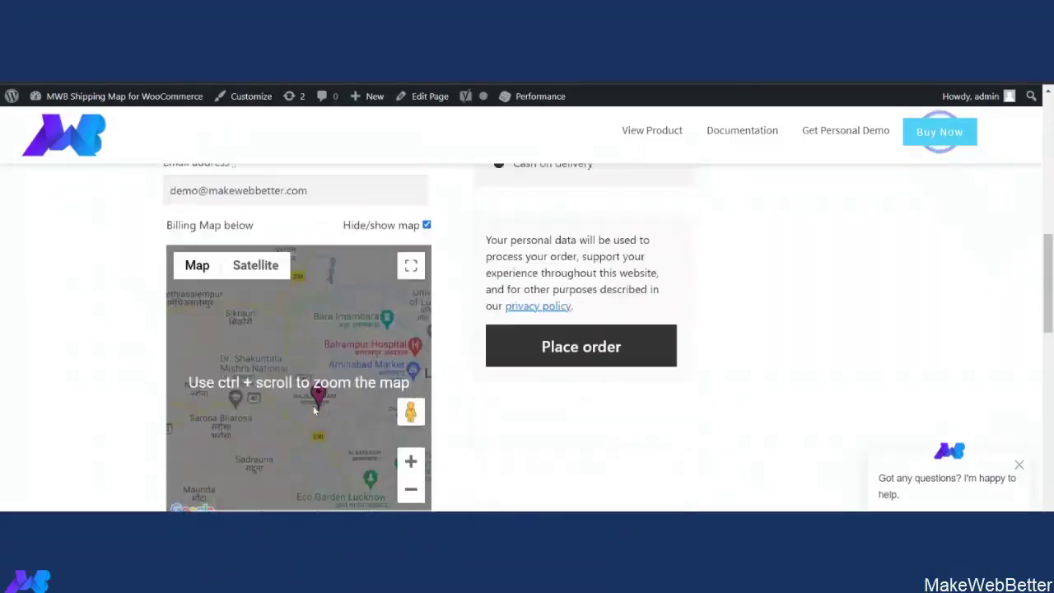
{"action": "scroll", "coordinate": [315, 409], "scroll_direction": "up", "scroll_amount": 2}
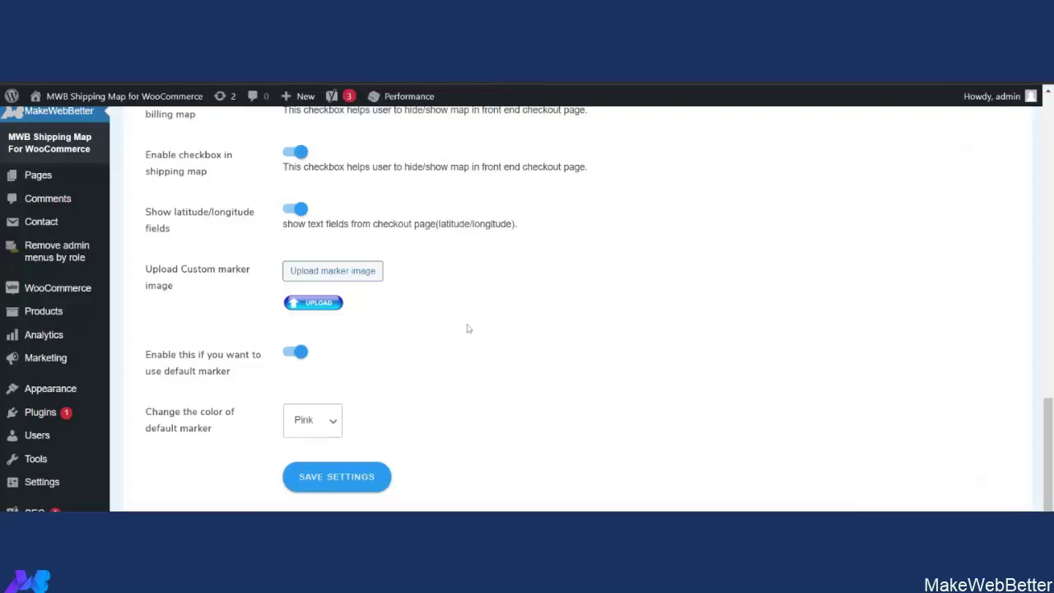
Step: Switch to the plugin settings and review the map title, checkbox and latitude/longitude options
{"action": "scroll", "coordinate": [346, 325], "scroll_direction": "up", "scroll_amount": 4}
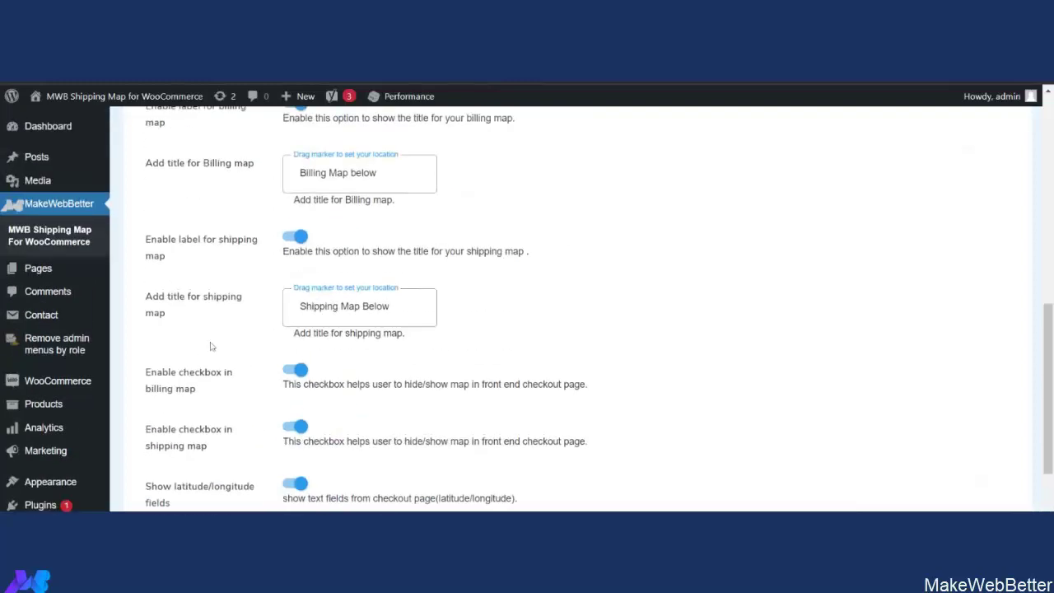
{"action": "scroll", "coordinate": [245, 374], "scroll_direction": "up", "scroll_amount": 1}
{"action": "scroll", "coordinate": [263, 387], "scroll_direction": "down", "scroll_amount": 3}
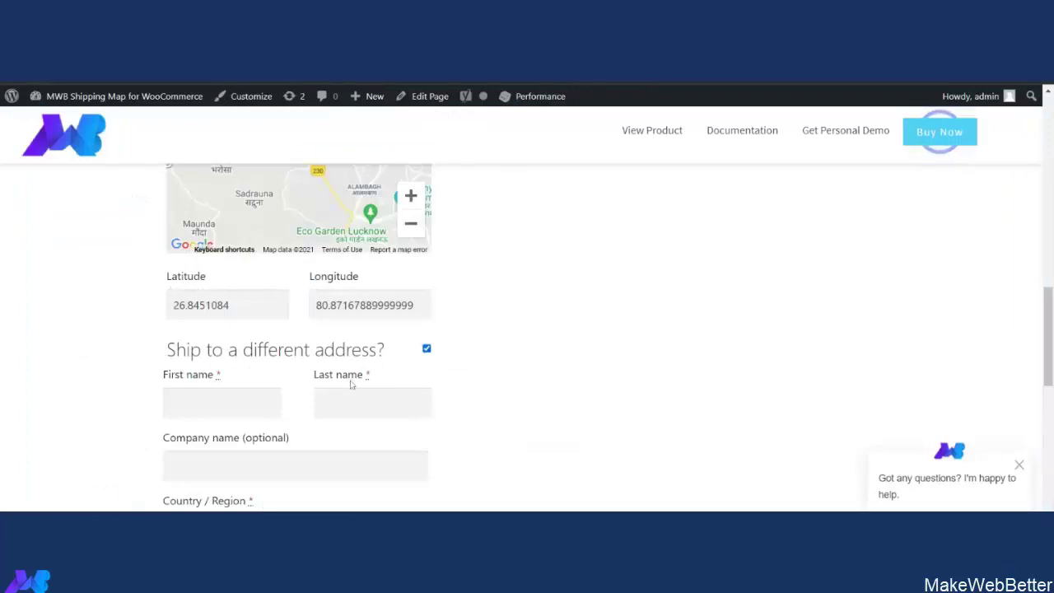
Step: Examine the shipping address fields, the shipping map and its latitude and longitude fields on the checkout page
{"action": "scroll", "coordinate": [351, 385], "scroll_direction": "down", "scroll_amount": 3}
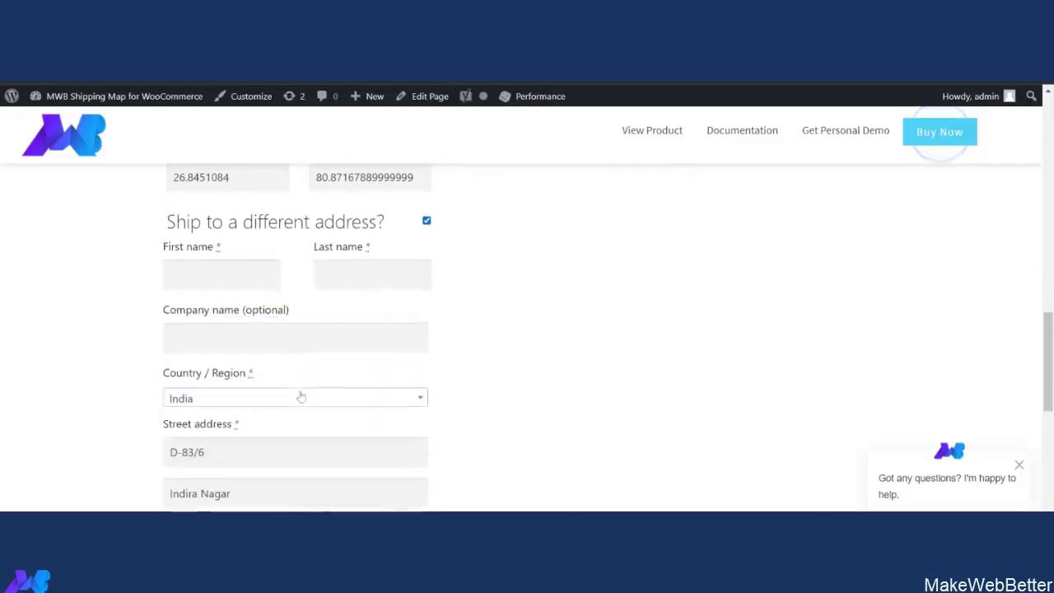
{"action": "scroll", "coordinate": [259, 424], "scroll_direction": "down", "scroll_amount": 3}
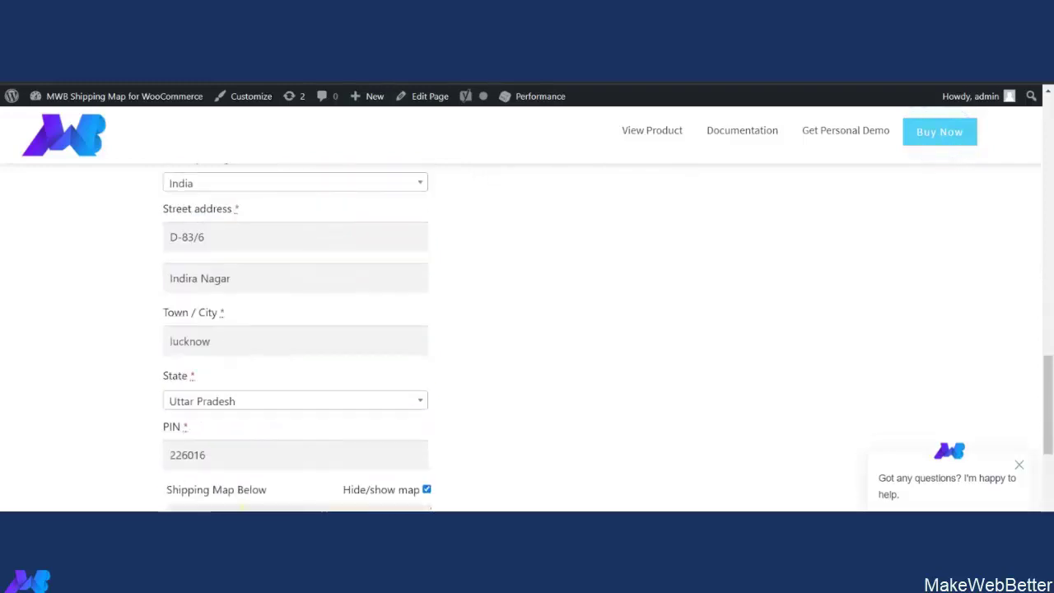
{"action": "scroll", "coordinate": [335, 427], "scroll_direction": "down", "scroll_amount": 3}
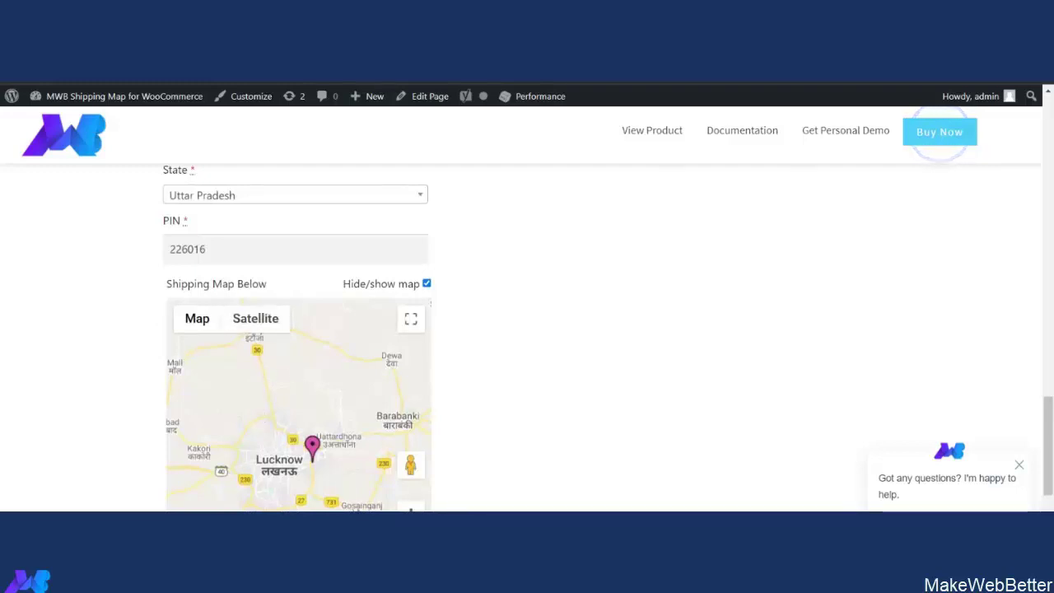
{"action": "scroll", "coordinate": [255, 302], "scroll_direction": "up", "scroll_amount": 2}
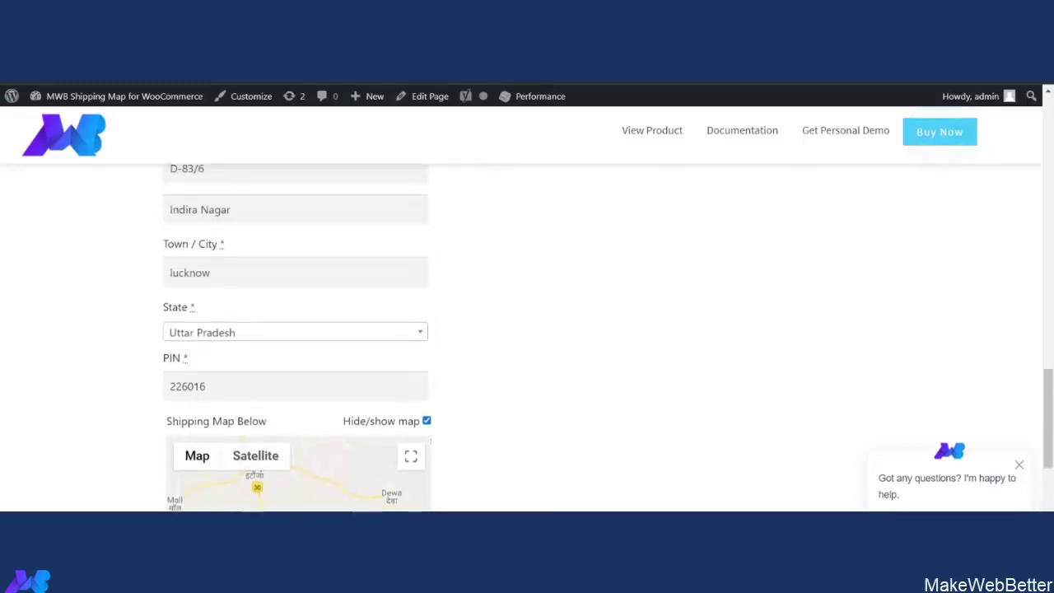
{"action": "scroll", "coordinate": [297, 338], "scroll_direction": "down", "scroll_amount": 2}
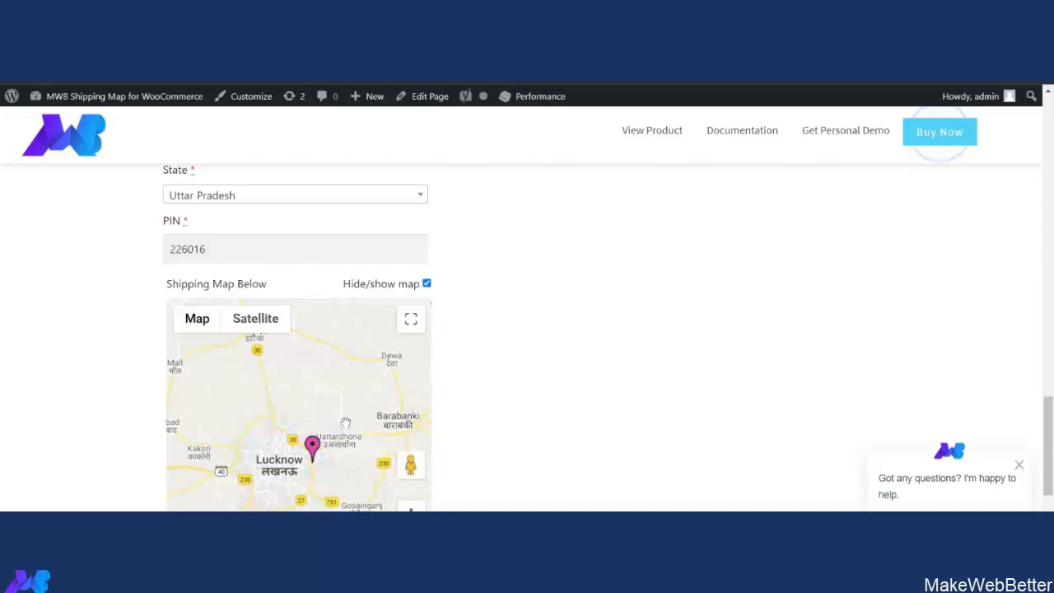
{"action": "scroll", "coordinate": [354, 428], "scroll_direction": "down", "scroll_amount": 1}
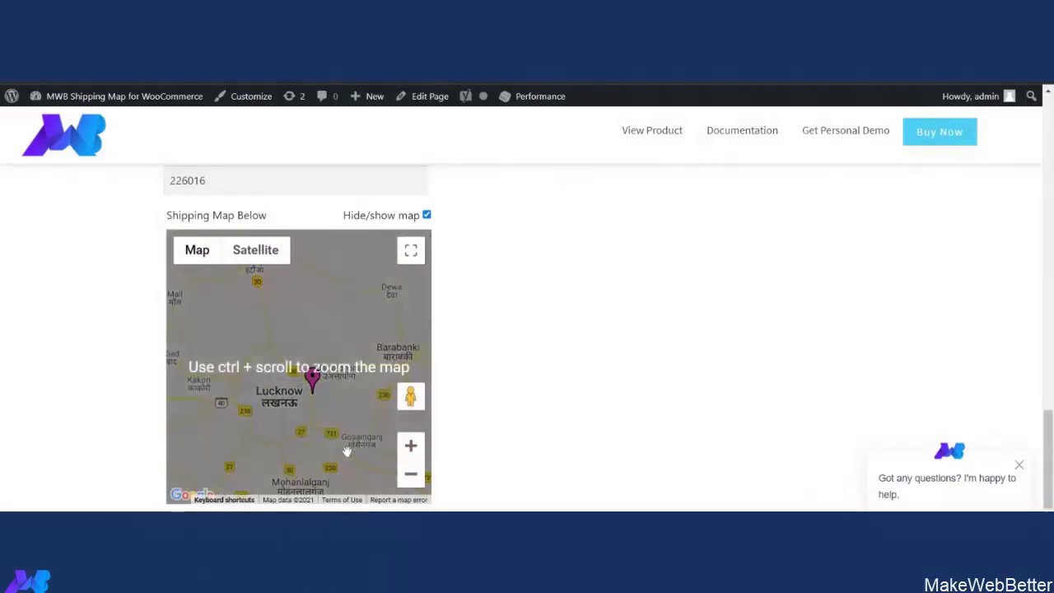
{"action": "scroll", "coordinate": [350, 432], "scroll_direction": "up", "scroll_amount": 1}
{"action": "scroll", "coordinate": [345, 424], "scroll_direction": "down", "scroll_amount": 2}
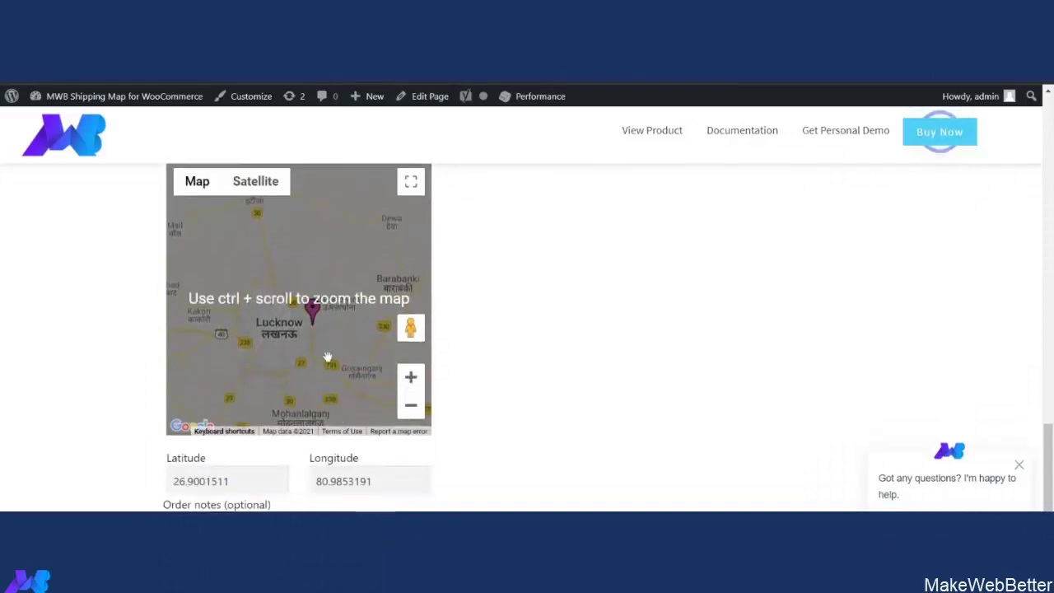
Step: Set the pennant image from the media library as the custom marker image in the plugin settings and save the settings
{"action": "scroll", "coordinate": [315, 358], "scroll_direction": "up", "scroll_amount": 5}
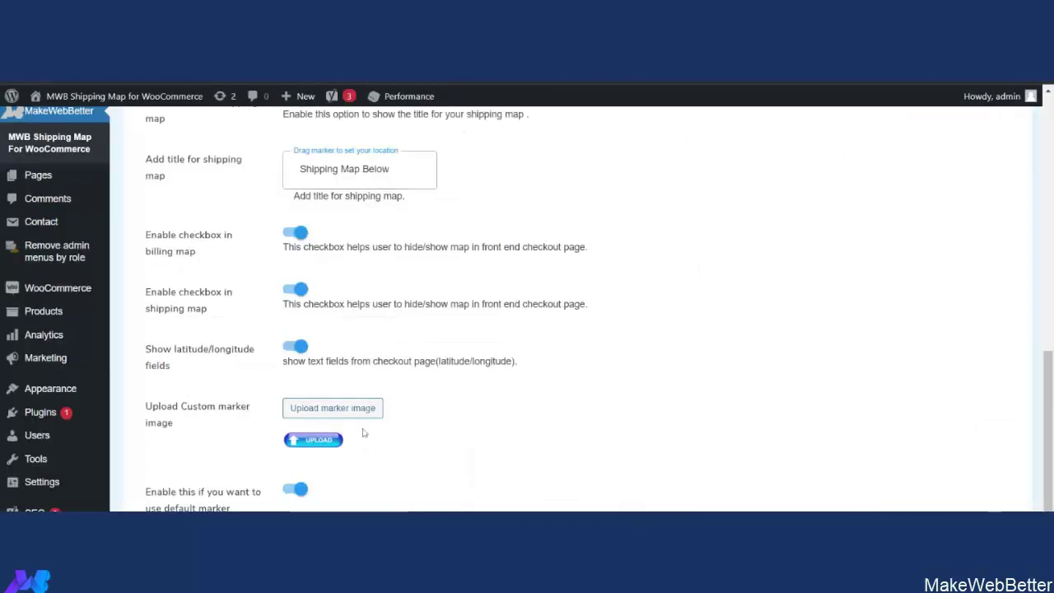
{"action": "scroll", "coordinate": [363, 432], "scroll_direction": "down", "scroll_amount": 3}
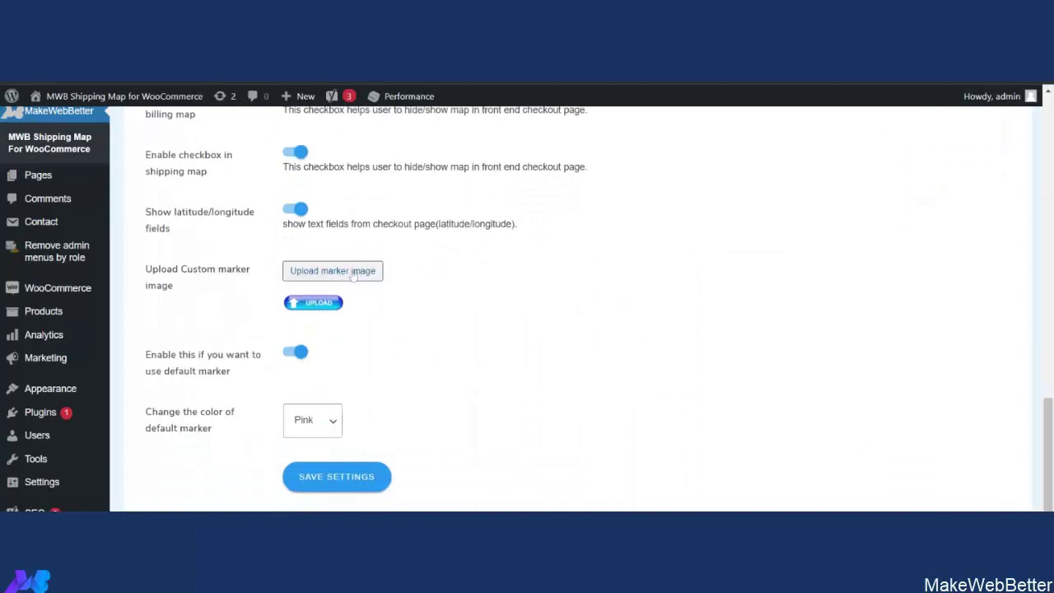
{"action": "left_click", "coordinate": [353, 275]}
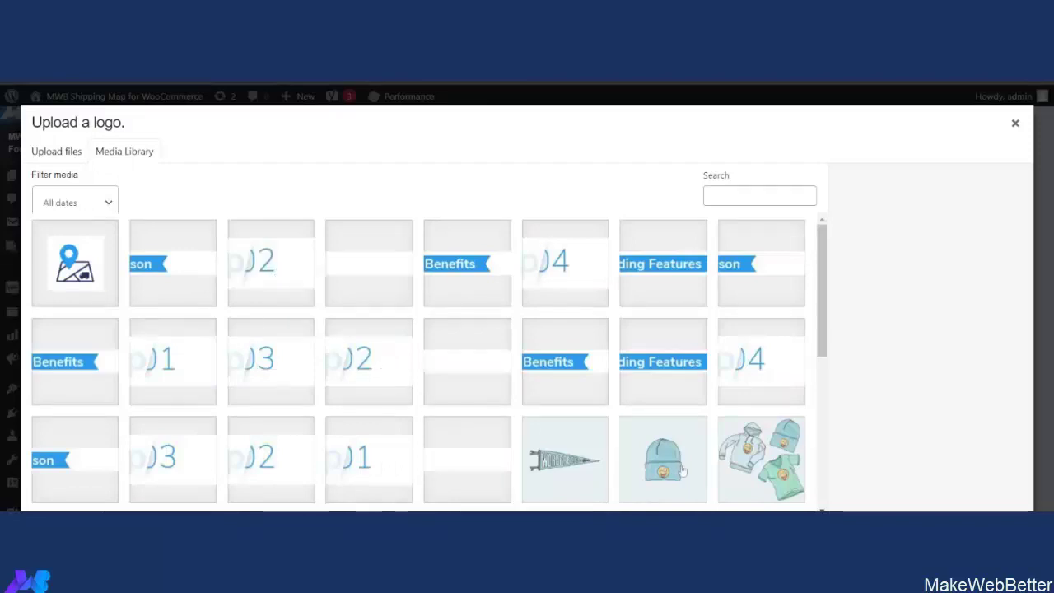
{"action": "left_click", "coordinate": [564, 459]}
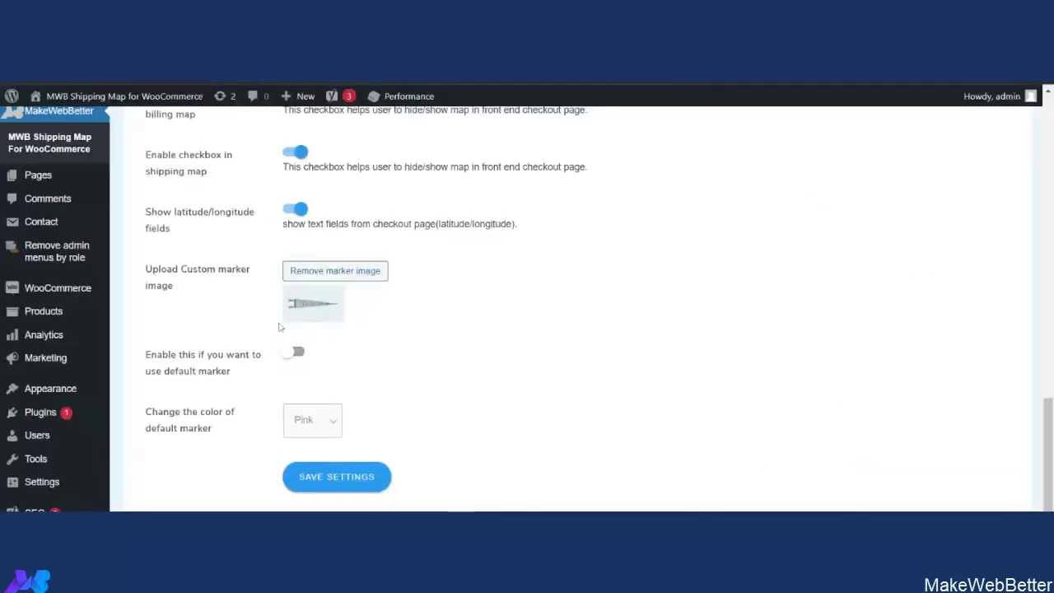
{"action": "left_click", "coordinate": [354, 477]}
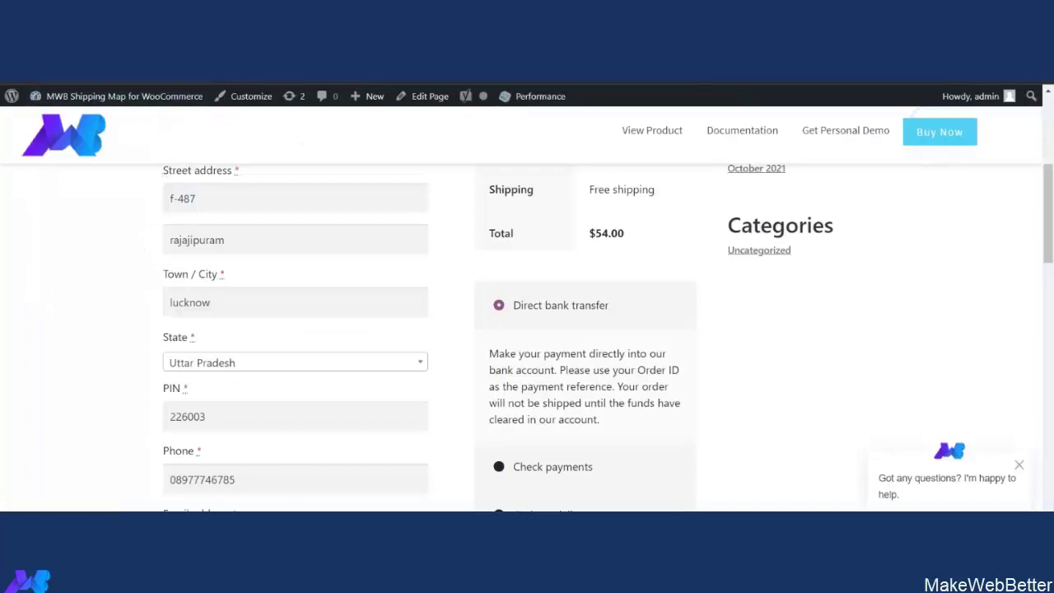
Step: Examine the custom marker on the billing map and the shipping map of the checkout page
{"action": "scroll", "coordinate": [377, 384], "scroll_direction": "down", "scroll_amount": 5}
{"action": "scroll", "coordinate": [355, 330], "scroll_direction": "up", "scroll_amount": 2}
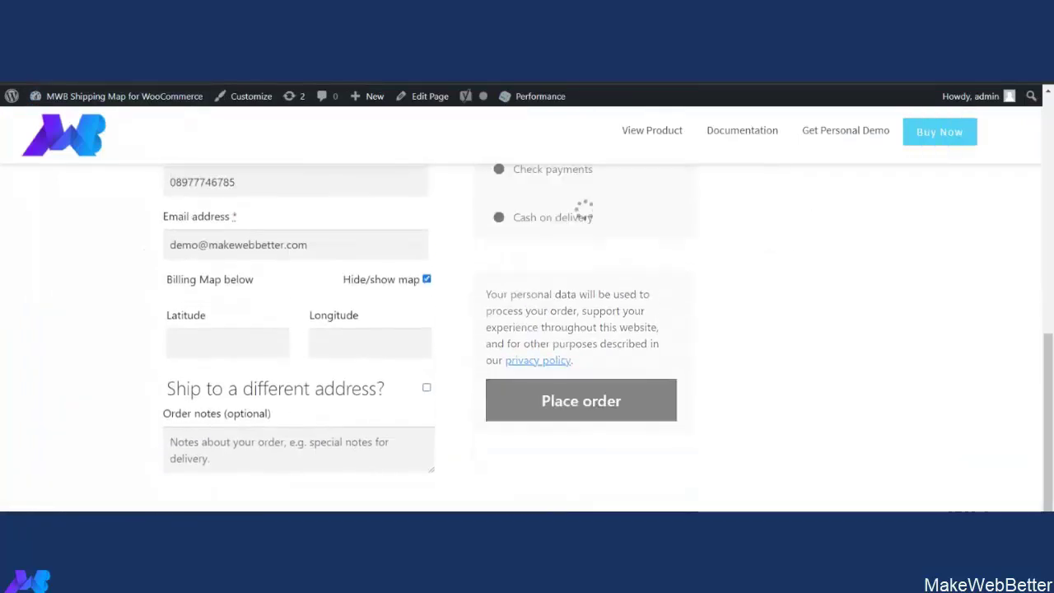
{"action": "scroll", "coordinate": [421, 296], "scroll_direction": "down", "scroll_amount": 1}
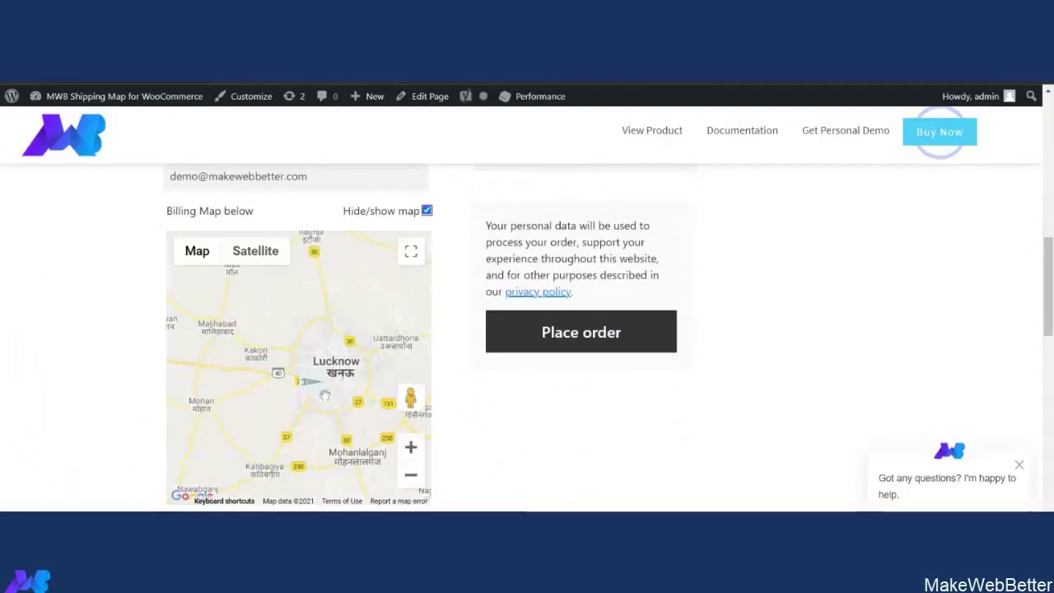
{"action": "scroll", "coordinate": [321, 411], "scroll_direction": "down", "scroll_amount": 1}
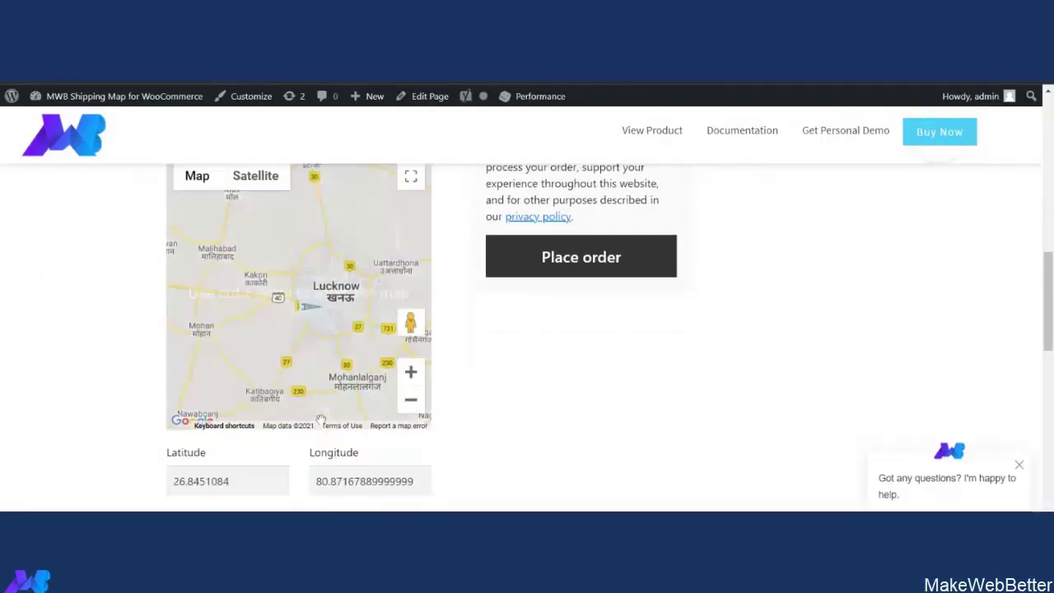
{"action": "scroll", "coordinate": [321, 419], "scroll_direction": "down", "scroll_amount": 1}
{"action": "scroll", "coordinate": [304, 386], "scroll_direction": "up", "scroll_amount": 2}
{"action": "scroll", "coordinate": [313, 403], "scroll_direction": "down", "scroll_amount": 3}
{"action": "scroll", "coordinate": [345, 421], "scroll_direction": "up", "scroll_amount": 6}
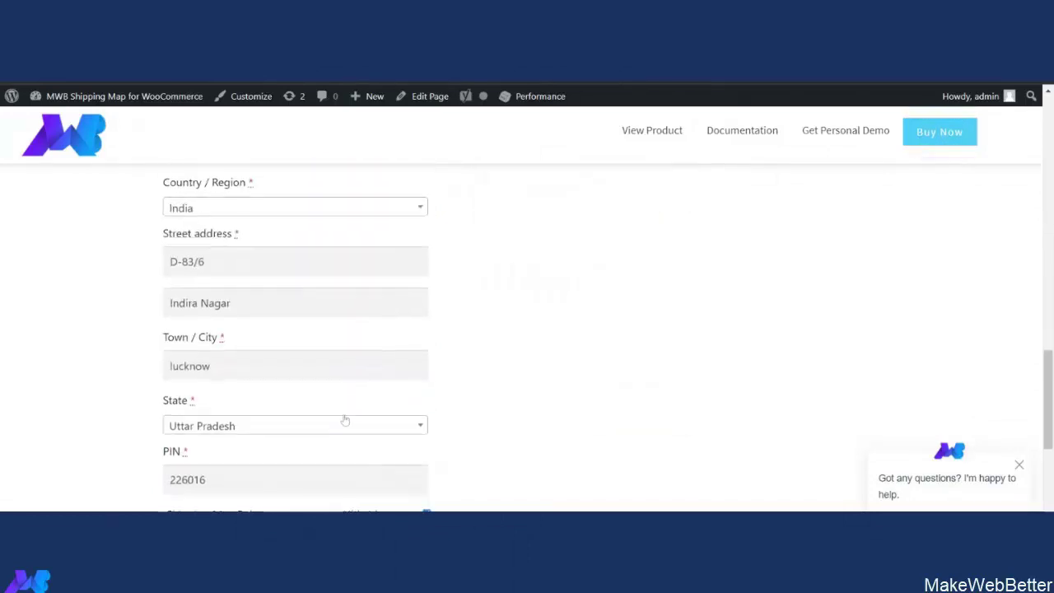
{"action": "scroll", "coordinate": [345, 421], "scroll_direction": "down", "scroll_amount": 3}
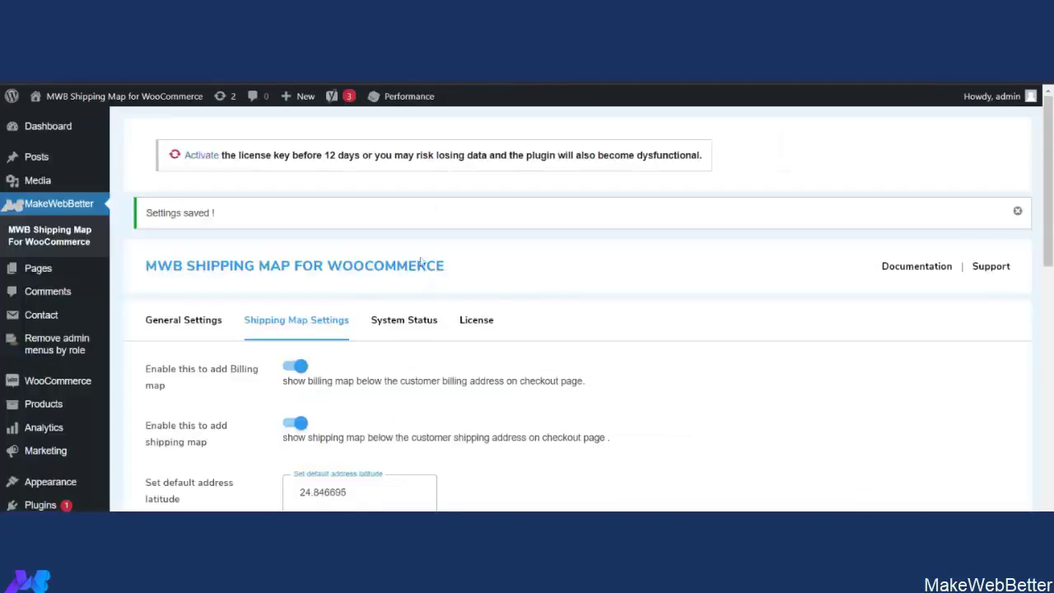
Step: In the shipping map settings, turn off the latitude/longitude fields and the hide/show checkboxes for both the shipping and billing maps
{"action": "scroll", "coordinate": [340, 403], "scroll_direction": "down", "scroll_amount": 9}
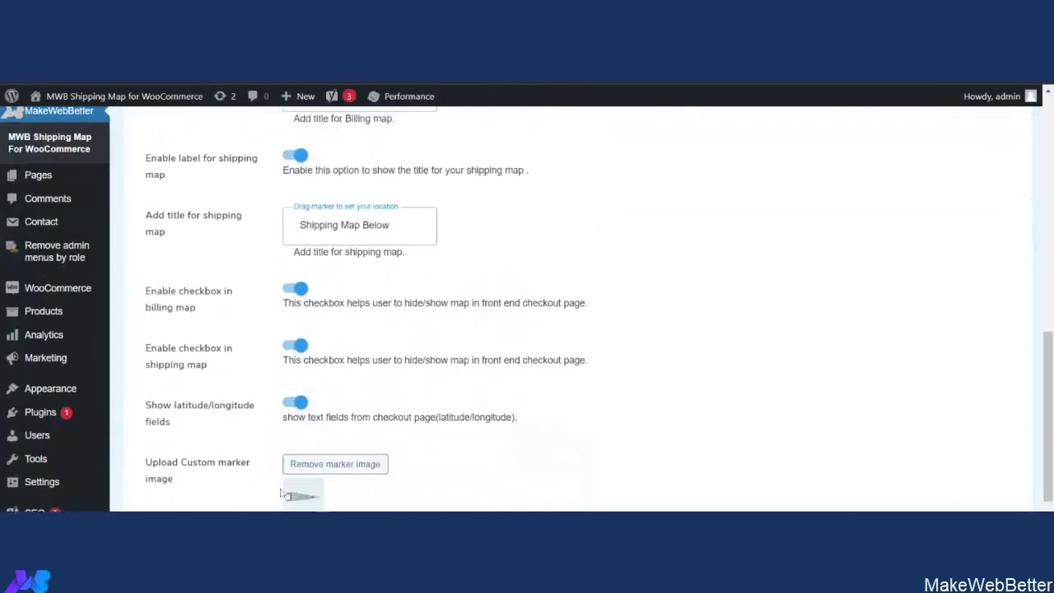
{"action": "scroll", "coordinate": [281, 461], "scroll_direction": "down", "scroll_amount": 3}
{"action": "scroll", "coordinate": [280, 422], "scroll_direction": "up", "scroll_amount": 3}
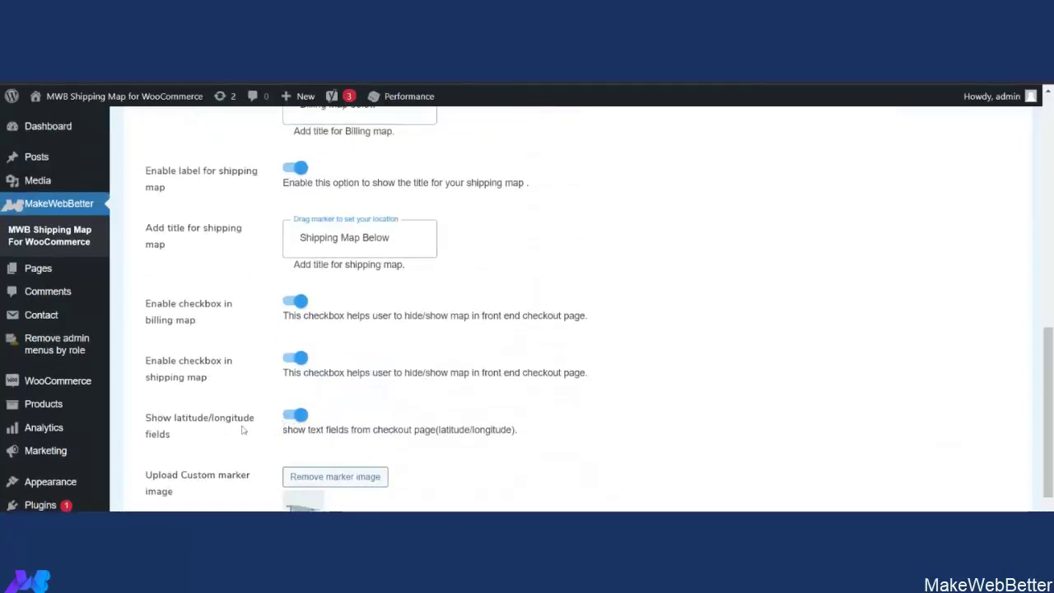
{"action": "left_click", "coordinate": [294, 417]}
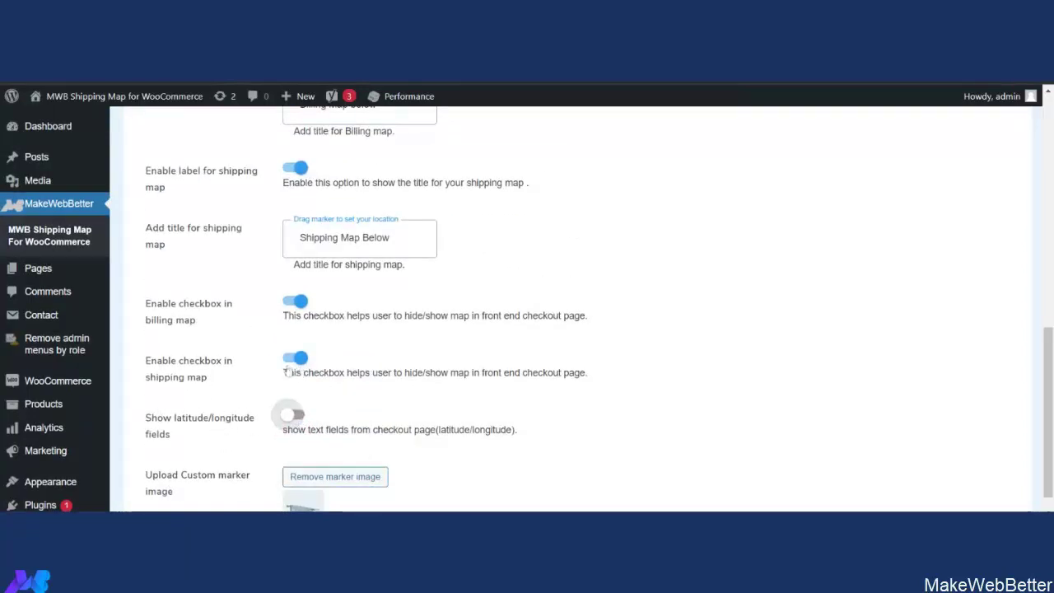
{"action": "left_click", "coordinate": [298, 359]}
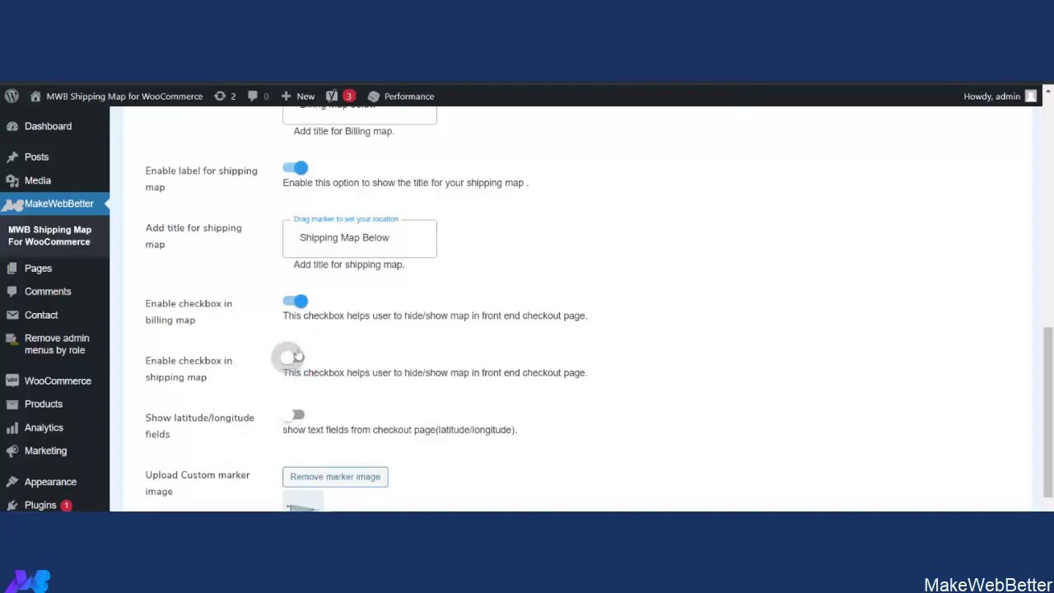
{"action": "left_click", "coordinate": [296, 301]}
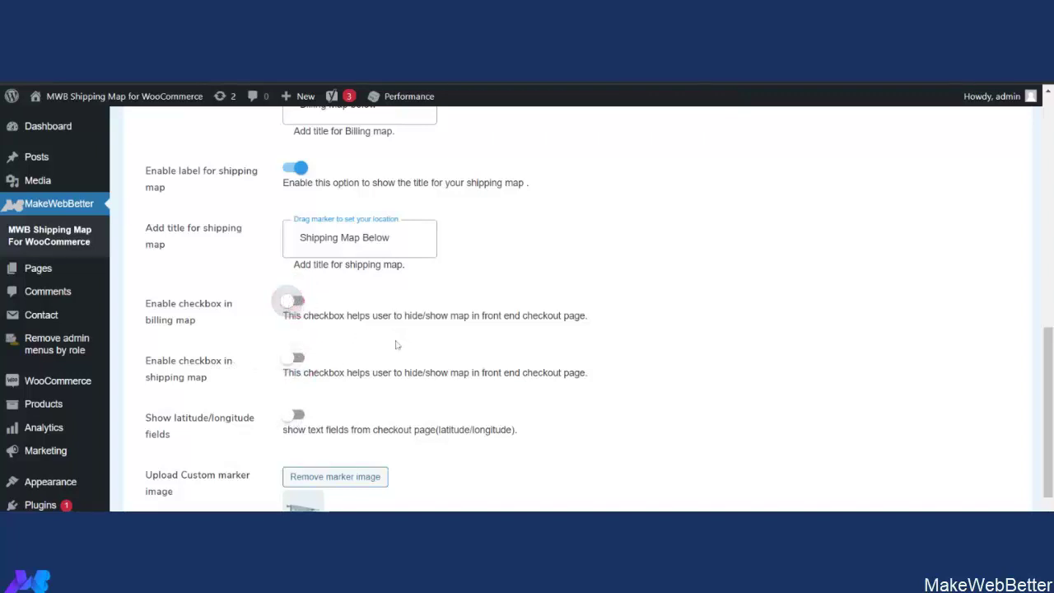
Step: Enable the default marker option and save the shipping map settings
{"action": "scroll", "coordinate": [396, 344], "scroll_direction": "down", "scroll_amount": 3}
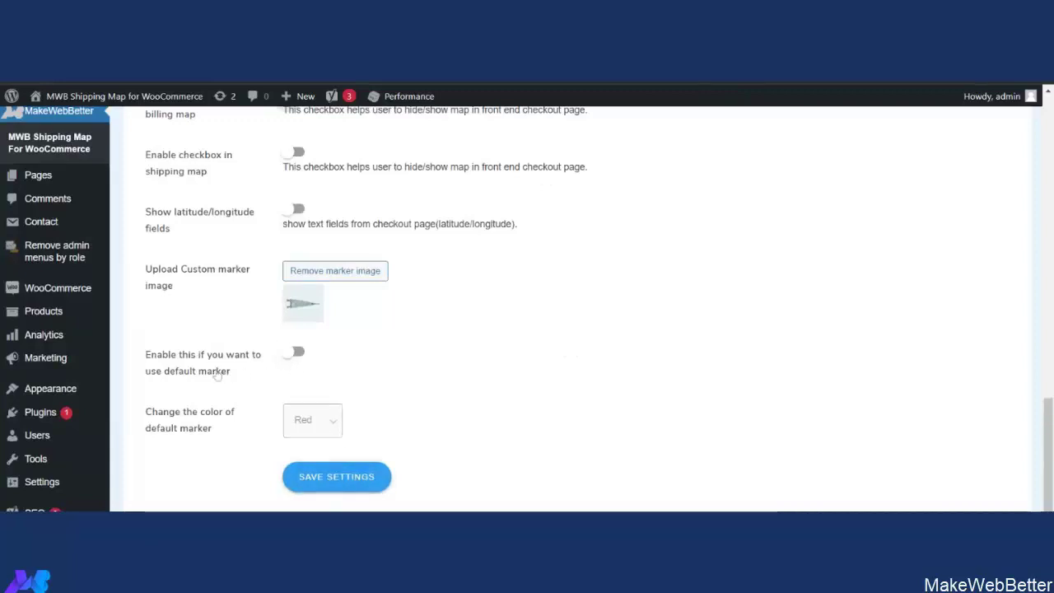
{"action": "left_click", "coordinate": [298, 353]}
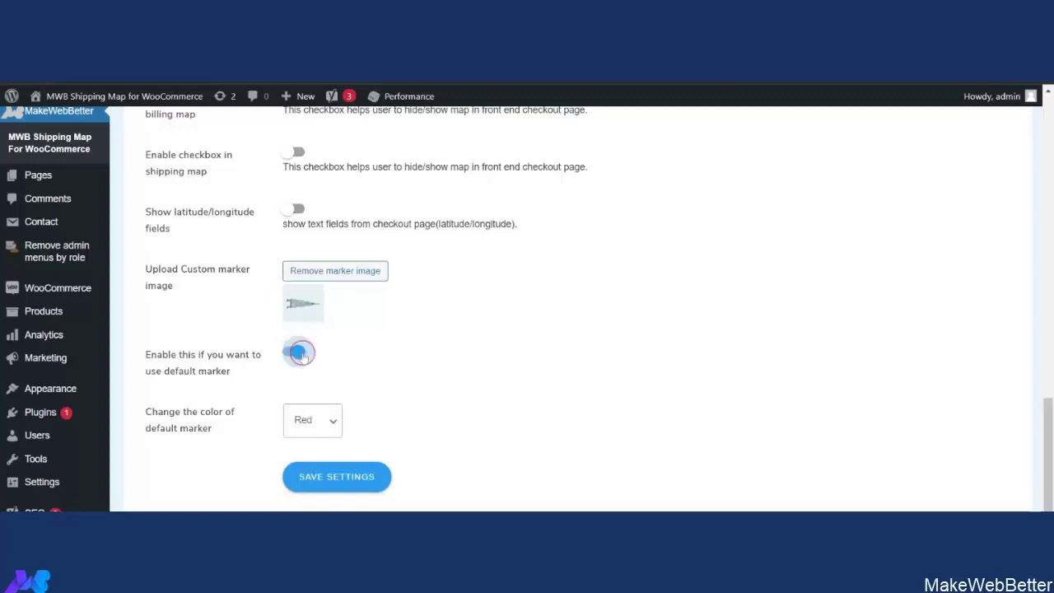
{"action": "left_click", "coordinate": [355, 488]}
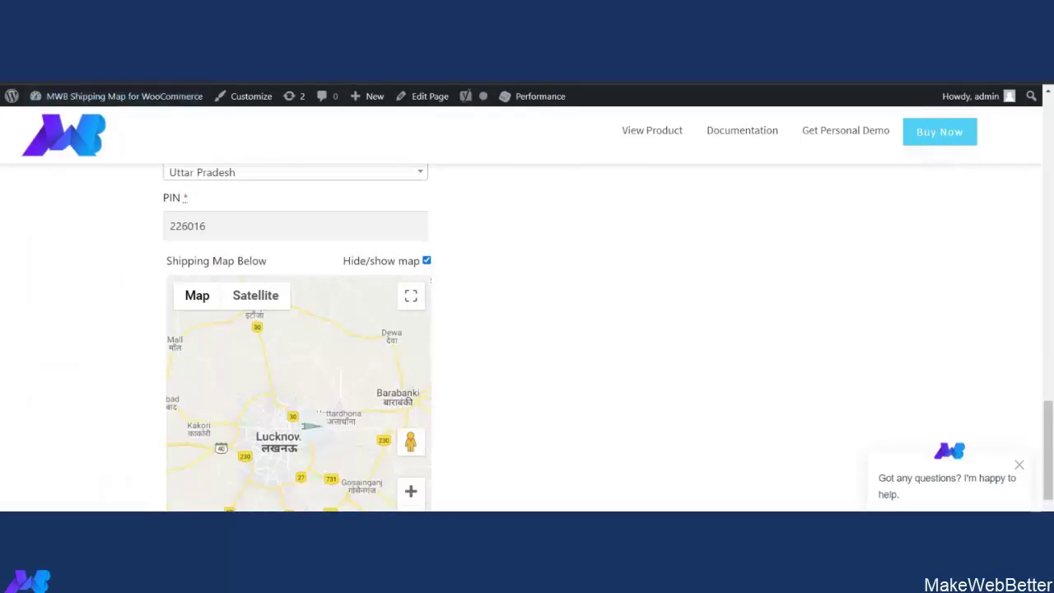
Step: Check the checkout page's billing map for its marker, hide/show checkbox and latitude/longitude fields
{"action": "scroll", "coordinate": [422, 308], "scroll_direction": "up", "scroll_amount": 6}
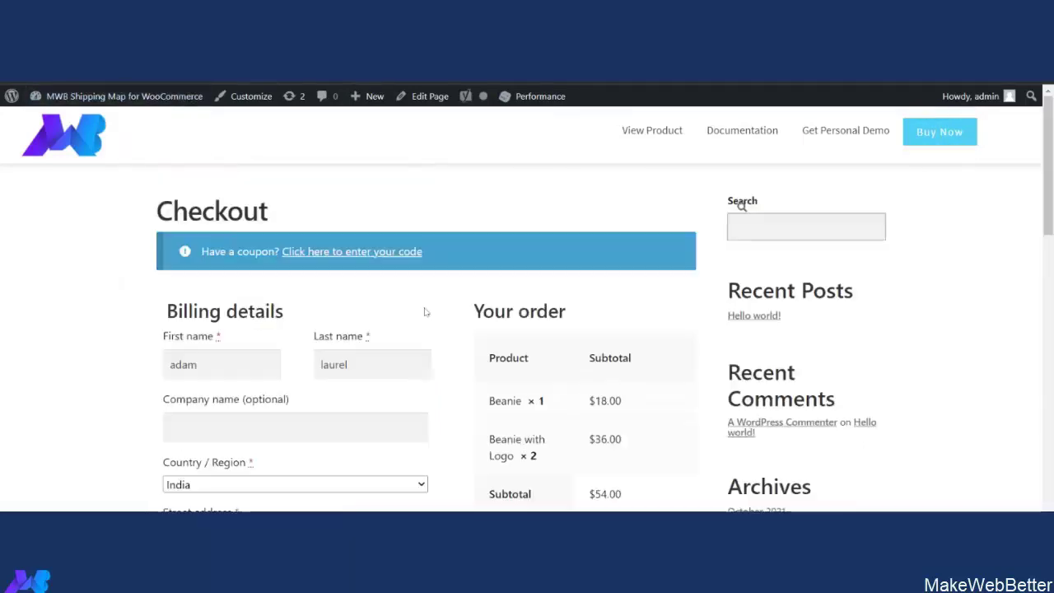
{"action": "scroll", "coordinate": [461, 344], "scroll_direction": "down", "scroll_amount": 1}
{"action": "scroll", "coordinate": [447, 342], "scroll_direction": "down", "scroll_amount": 10}
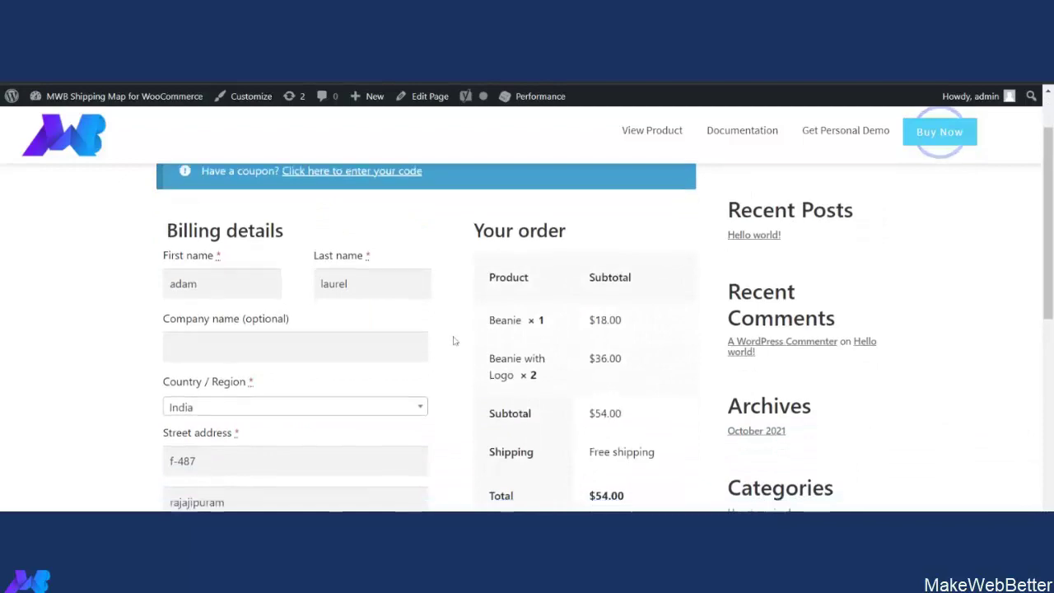
{"action": "scroll", "coordinate": [371, 286], "scroll_direction": "up", "scroll_amount": 4}
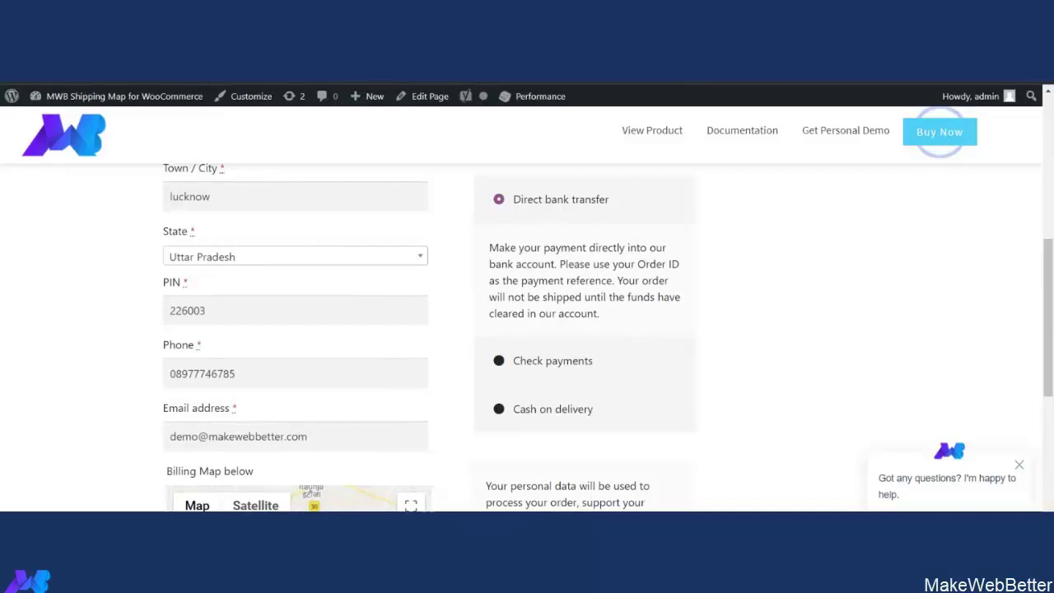
{"action": "scroll", "coordinate": [411, 477], "scroll_direction": "down", "scroll_amount": 4}
{"action": "scroll", "coordinate": [403, 463], "scroll_direction": "down", "scroll_amount": 2}
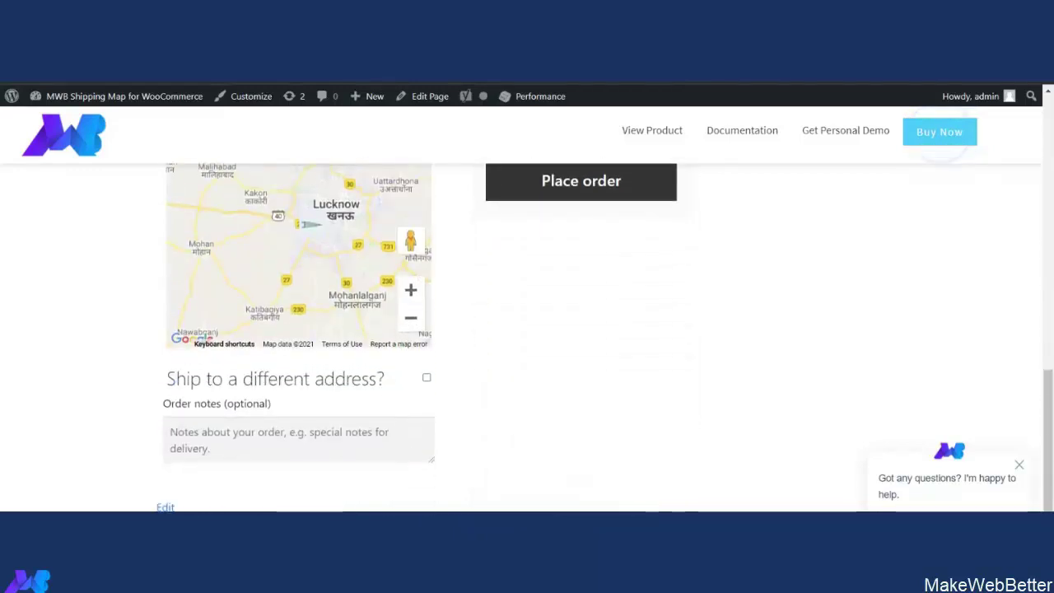
{"action": "scroll", "coordinate": [281, 331], "scroll_direction": "up", "scroll_amount": 2}
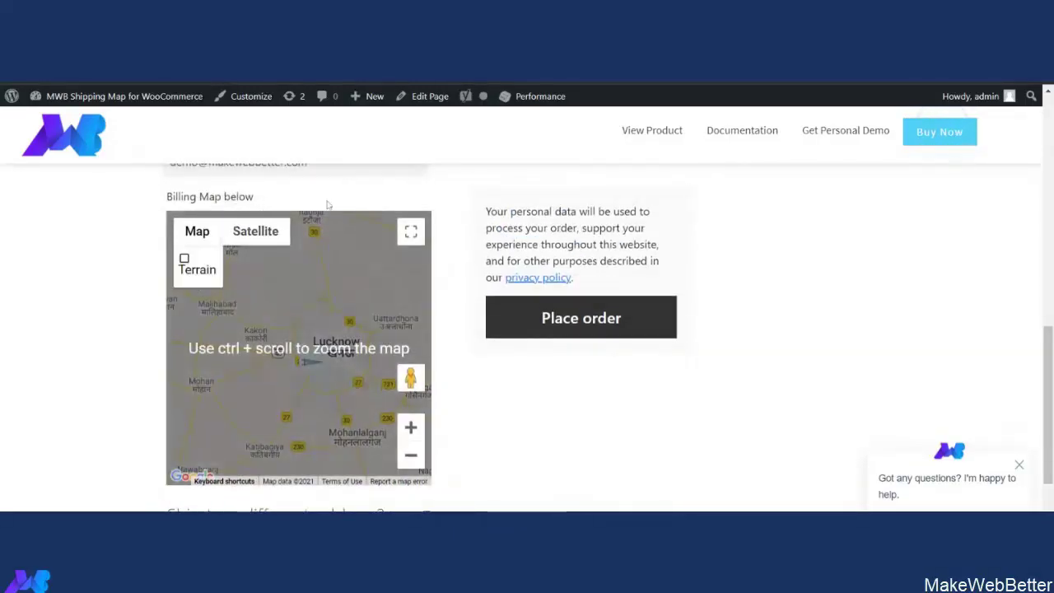
{"action": "scroll", "coordinate": [407, 207], "scroll_direction": "up", "scroll_amount": 2}
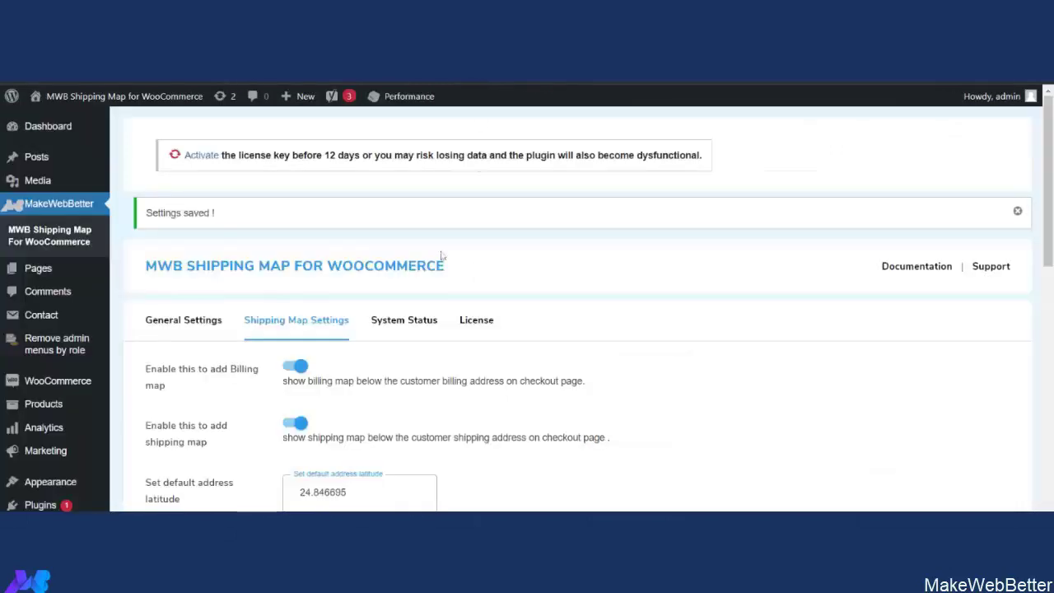
Step: Switch to the plugin settings and review the default location, zoom level, map title, checkbox and latitude/longitude options
{"action": "scroll", "coordinate": [223, 448], "scroll_direction": "down", "scroll_amount": 3}
{"action": "scroll", "coordinate": [222, 449], "scroll_direction": "down", "scroll_amount": 2}
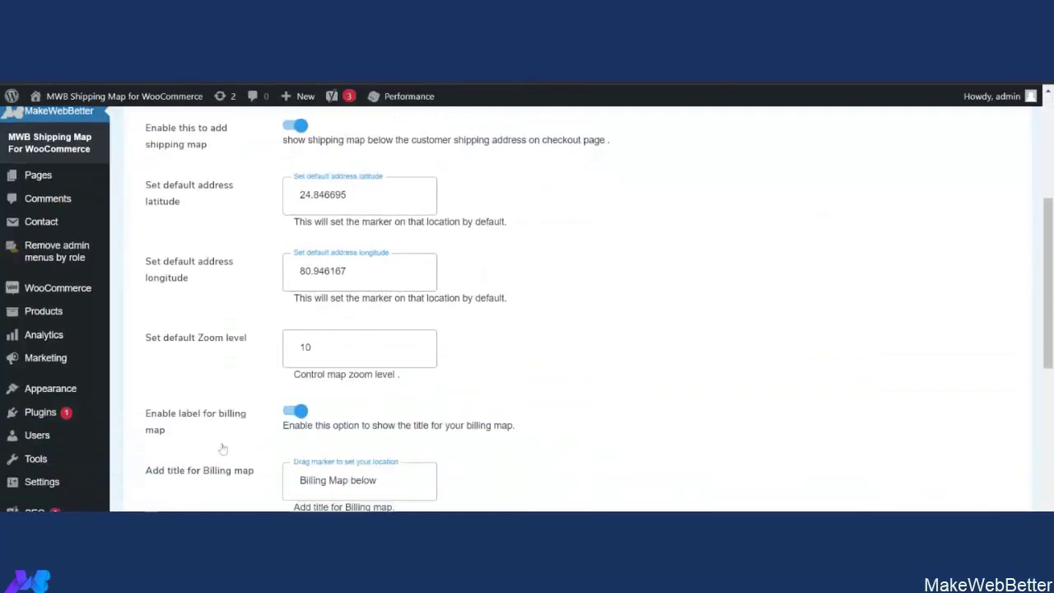
{"action": "scroll", "coordinate": [222, 449], "scroll_direction": "down", "scroll_amount": 3}
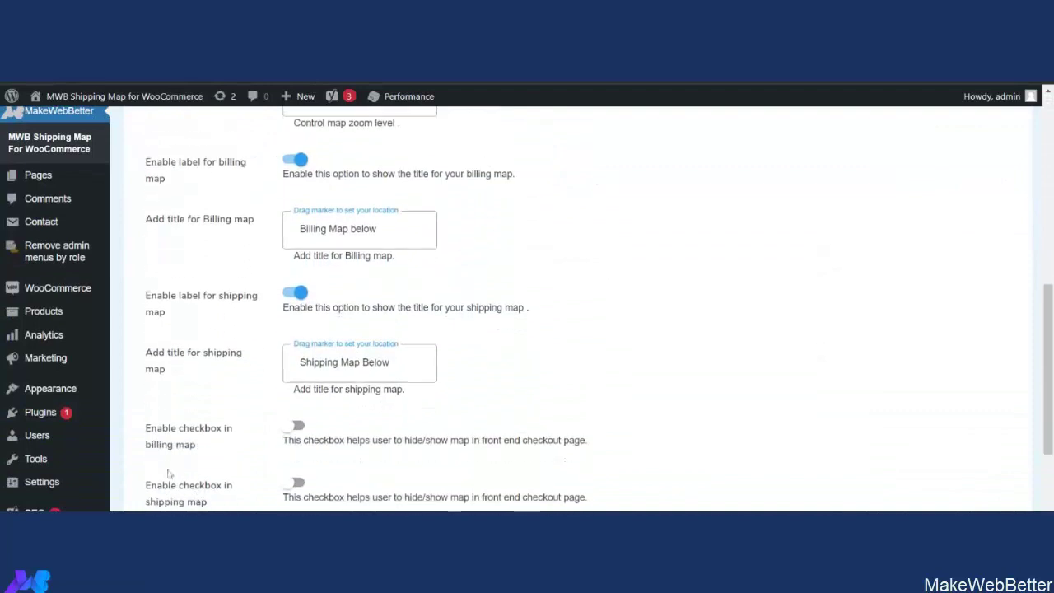
{"action": "scroll", "coordinate": [198, 451], "scroll_direction": "down", "scroll_amount": 2}
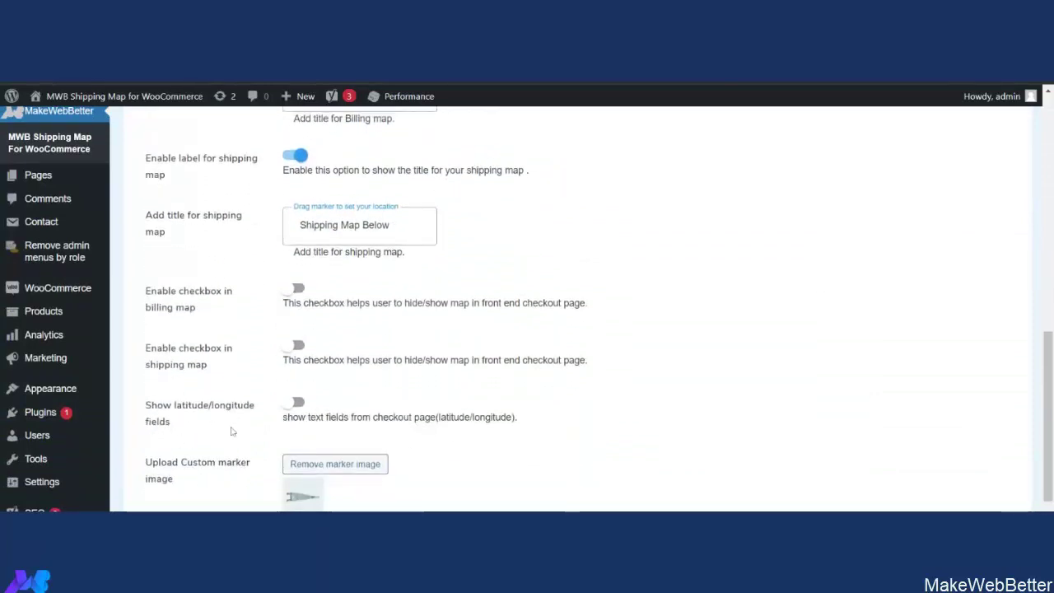
{"action": "scroll", "coordinate": [396, 399], "scroll_direction": "up", "scroll_amount": 5}
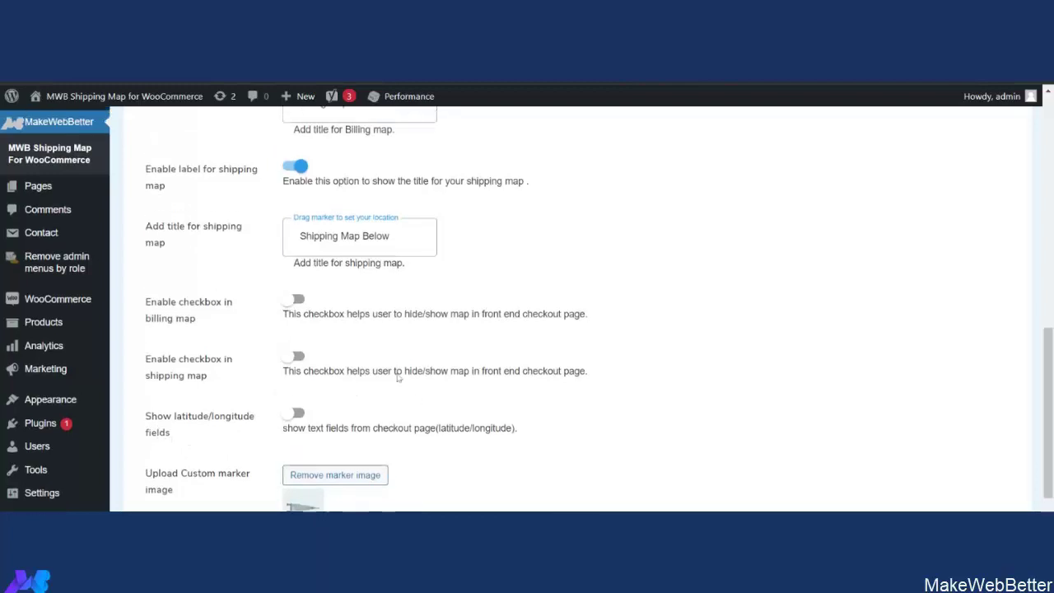